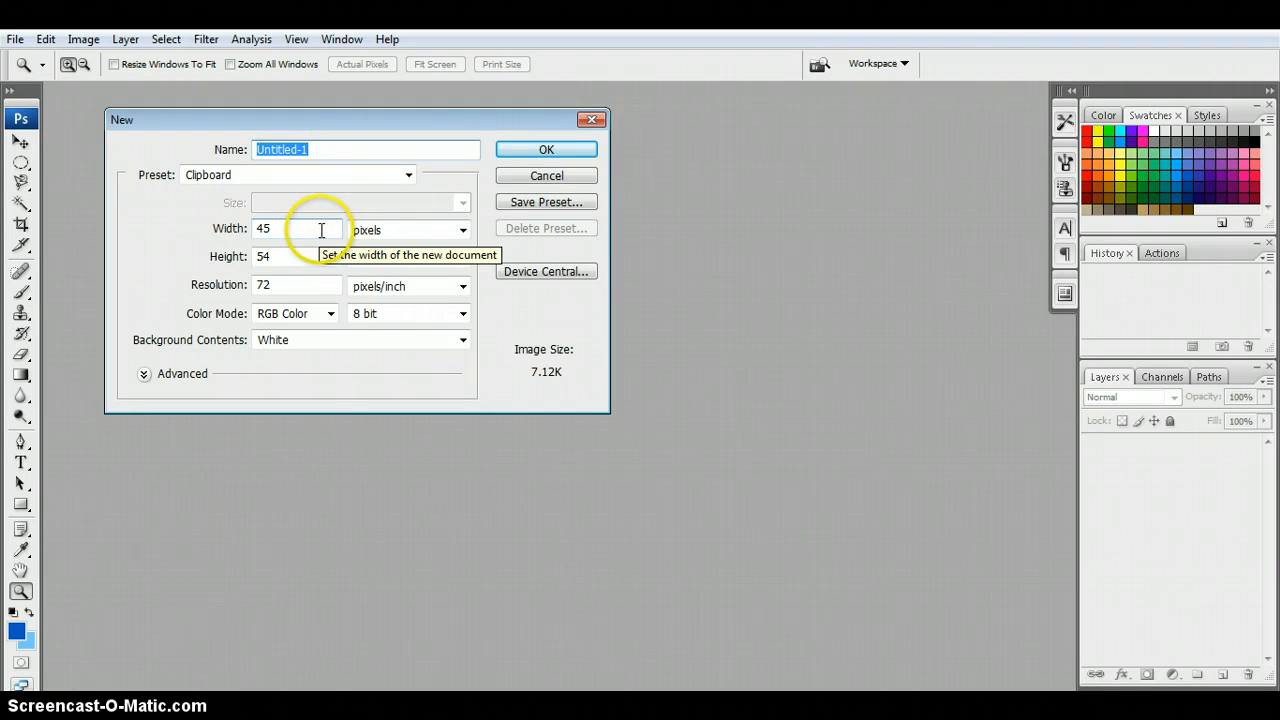
# Create a new document 8 inches wide and 6 inches high at 150 pixels/inch, and widen its window.
pyautogui.click(463, 230)
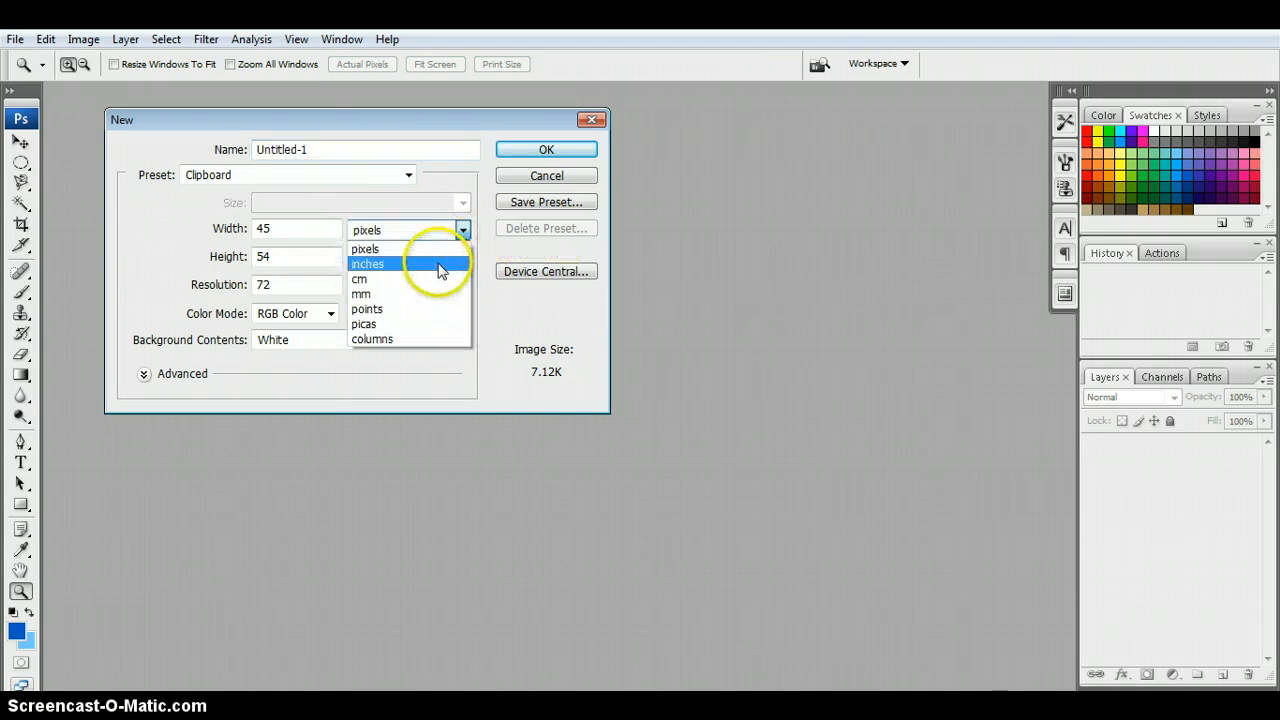
pyautogui.click(437, 264)
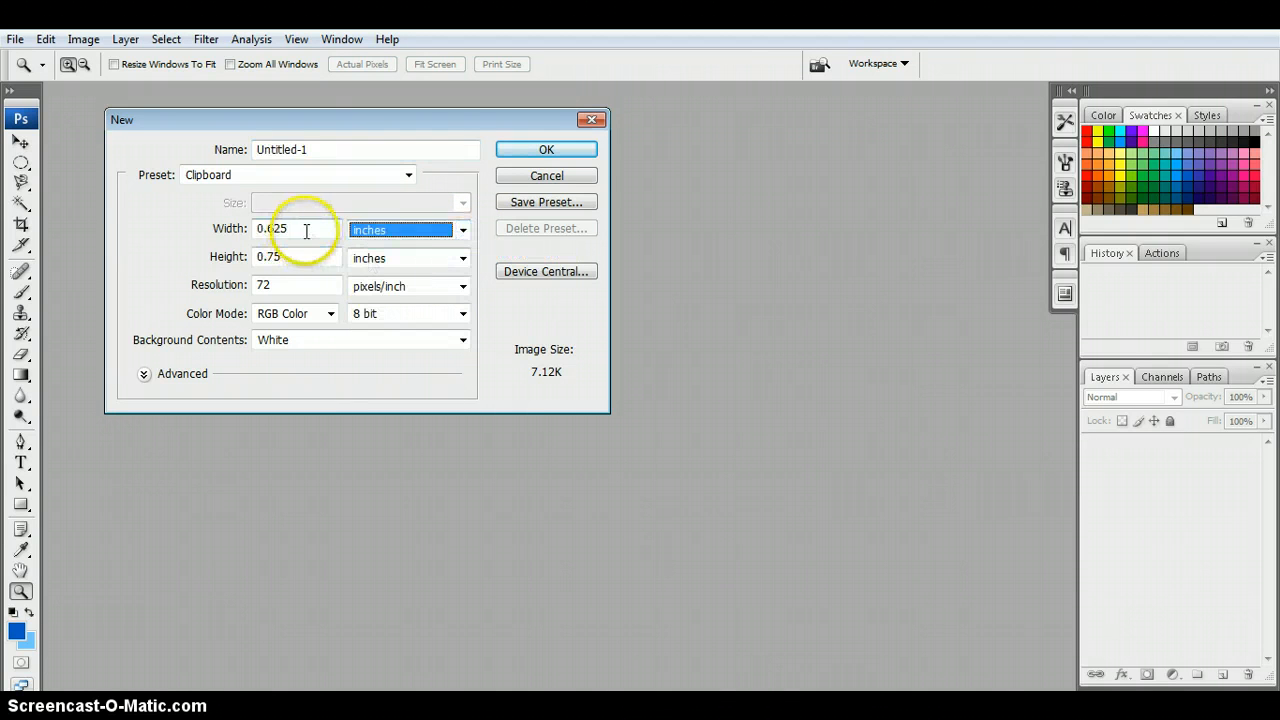
pyautogui.moveTo(309, 229); pyautogui.dragTo(201, 243)
pyautogui.write('8')
pyautogui.click(288, 258)
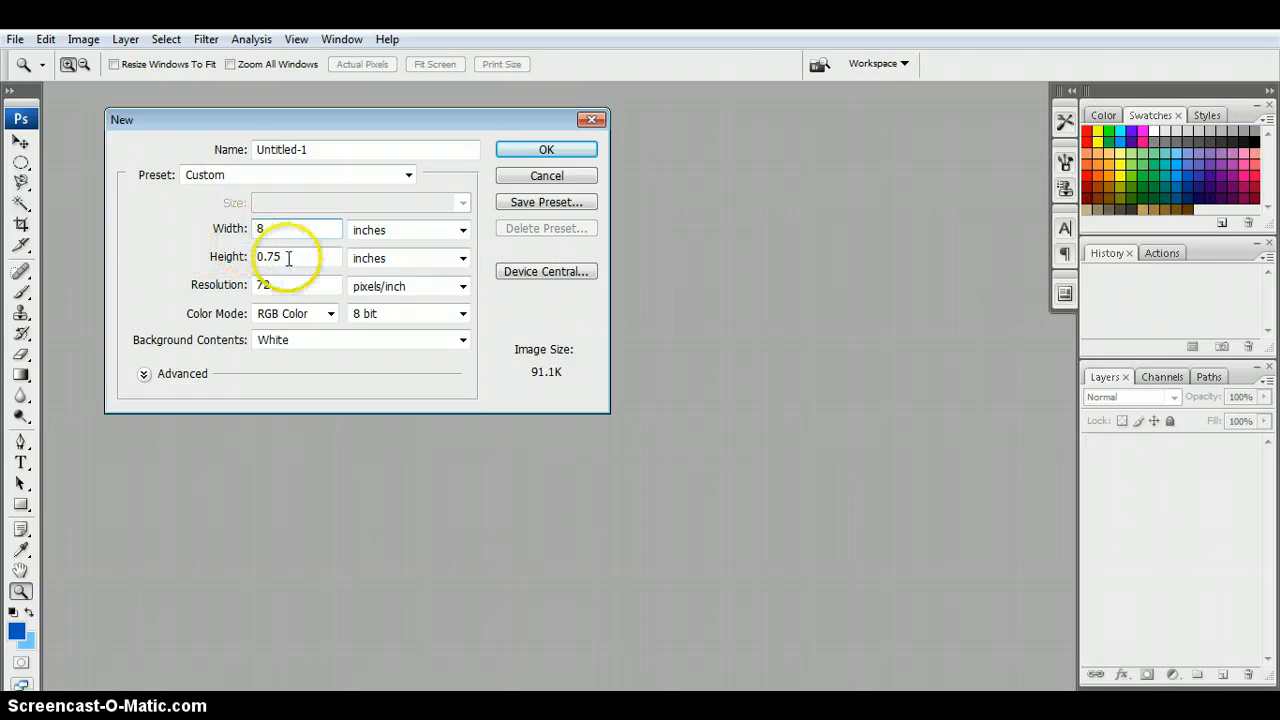
pyautogui.moveTo(291, 258); pyautogui.dragTo(228, 262)
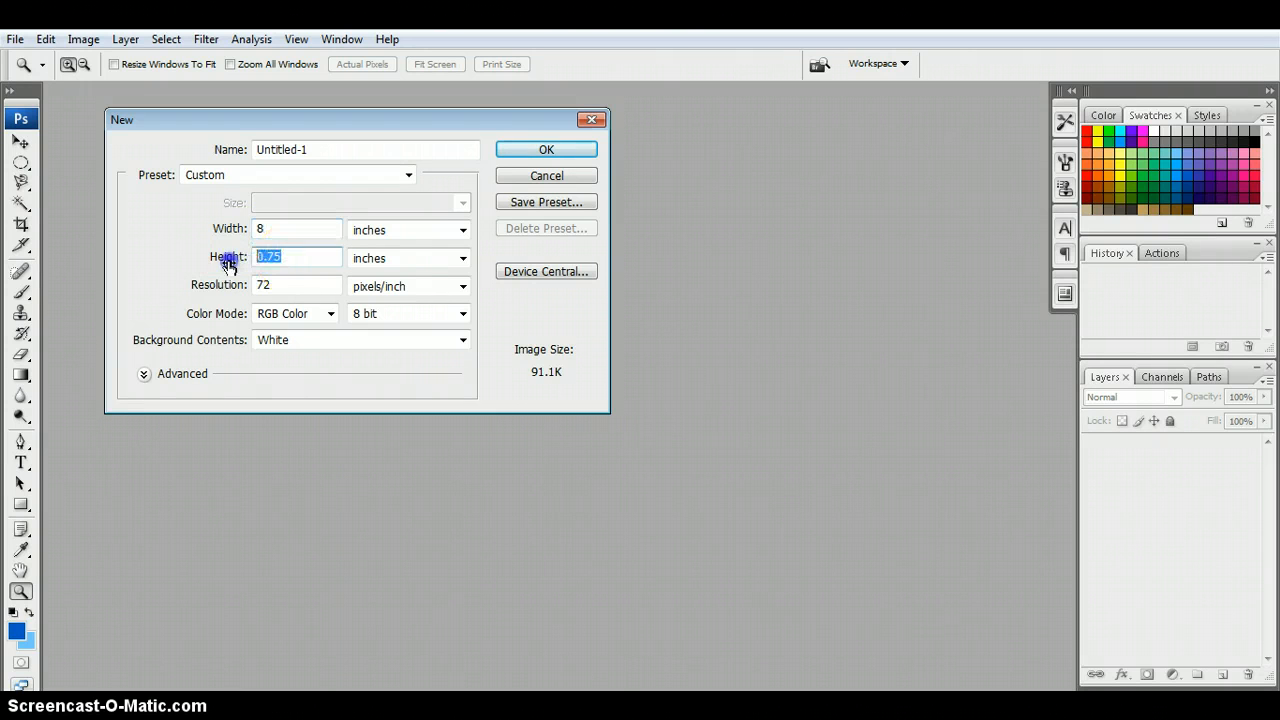
pyautogui.click(278, 284)
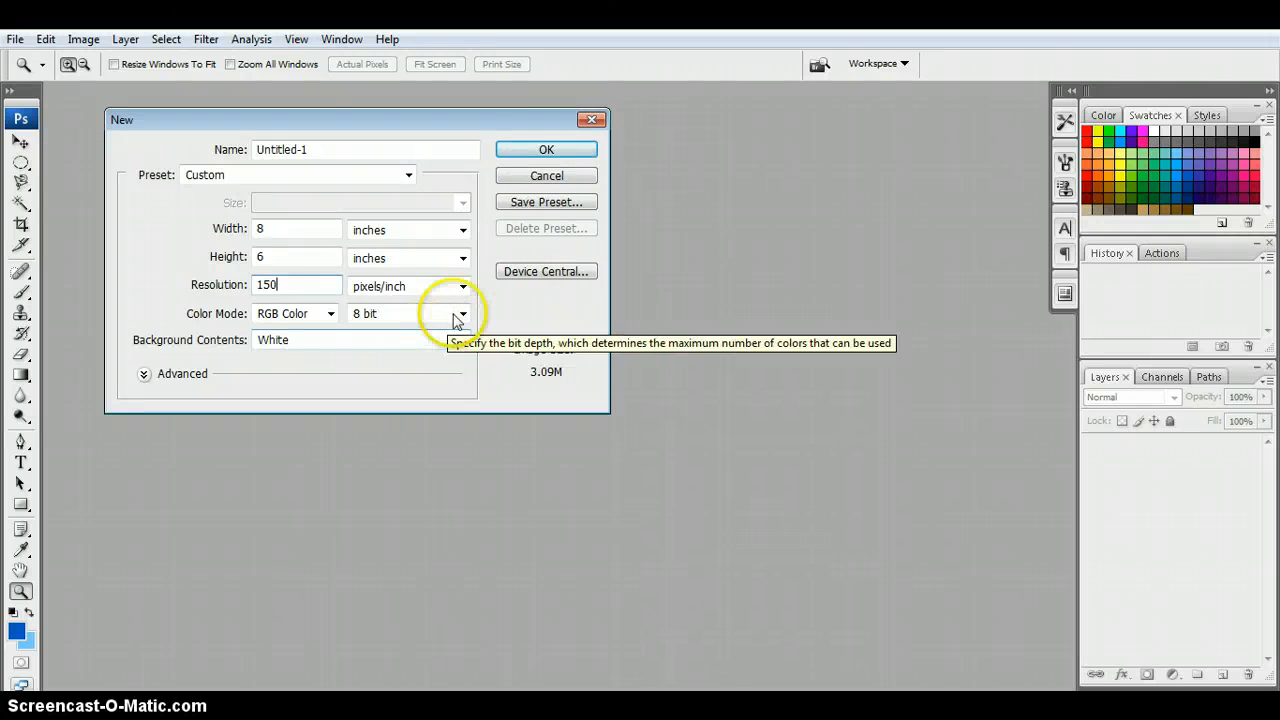
pyautogui.click(524, 152)
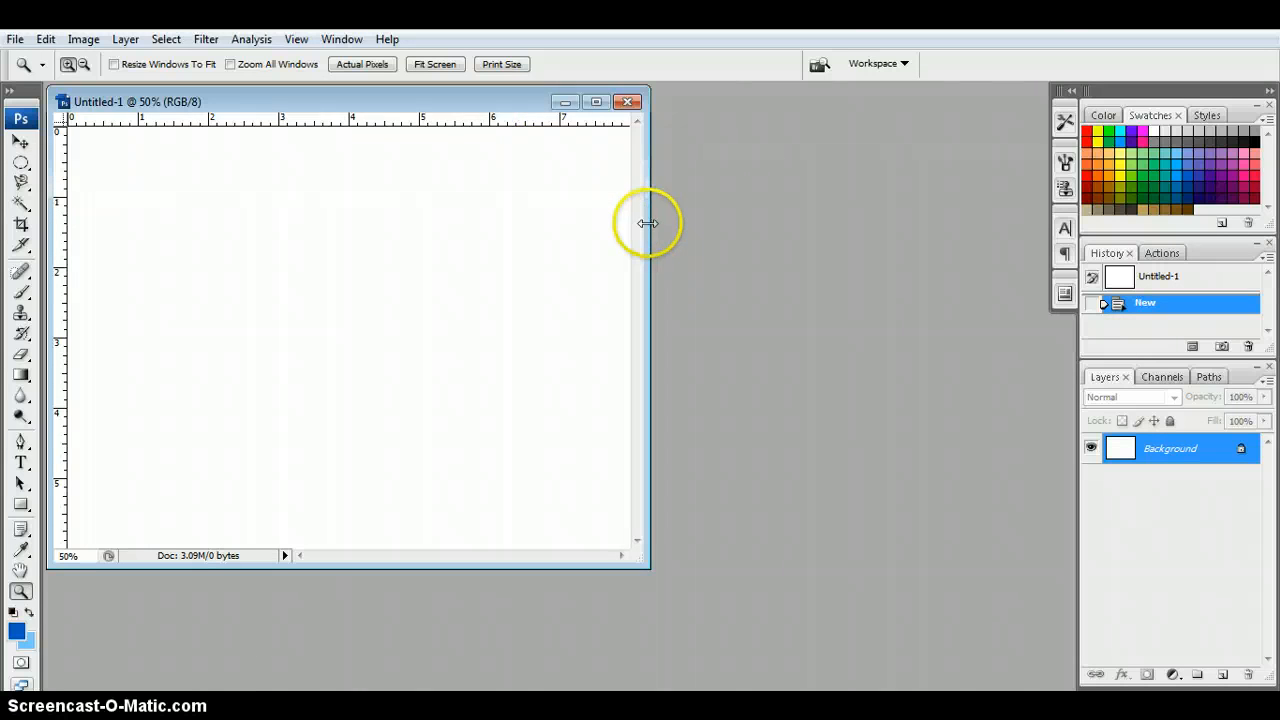
pyautogui.moveTo(648, 220); pyautogui.dragTo(763, 214)
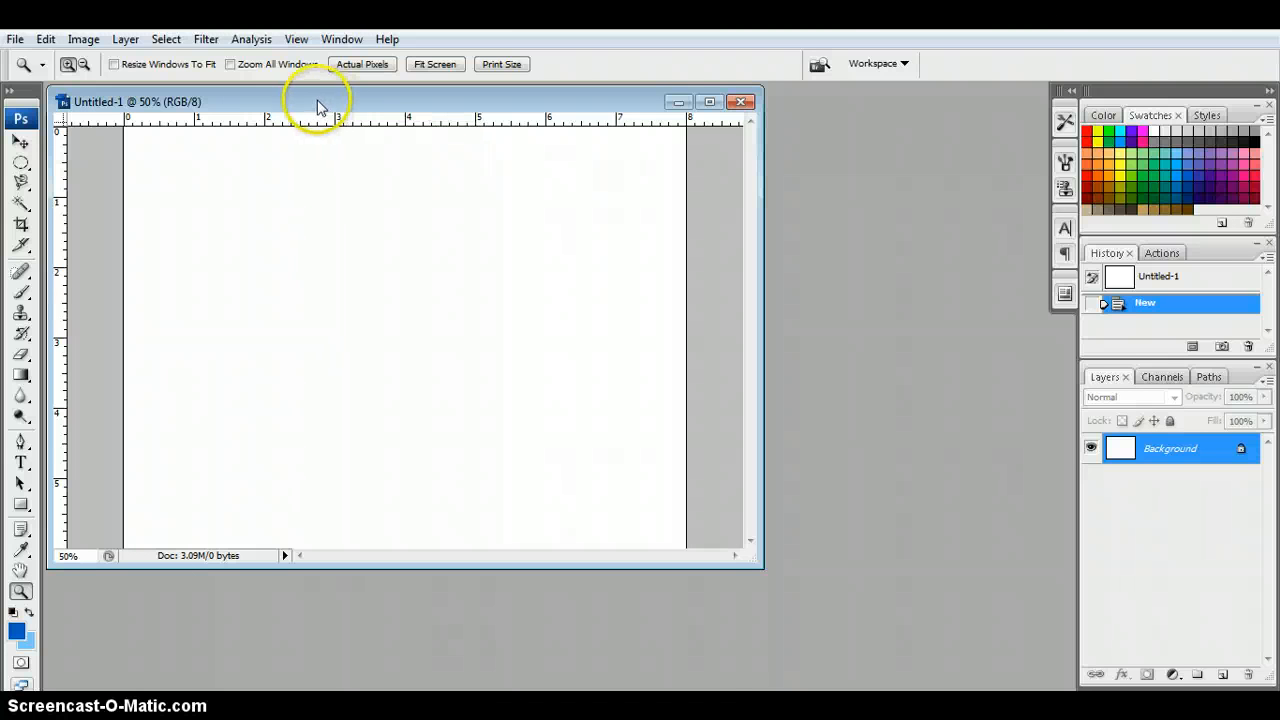
# Activate the Gradient tool with the linear gradient style.
pyautogui.click(22, 377)
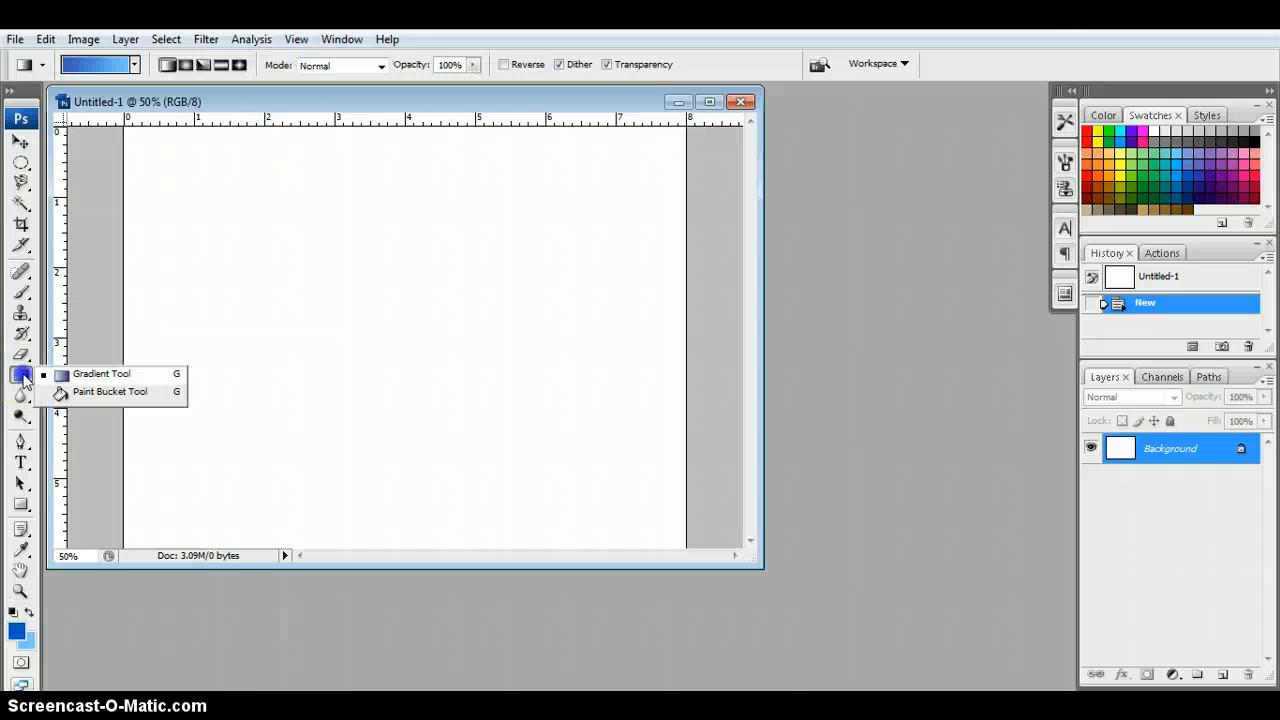
pyautogui.click(87, 390)
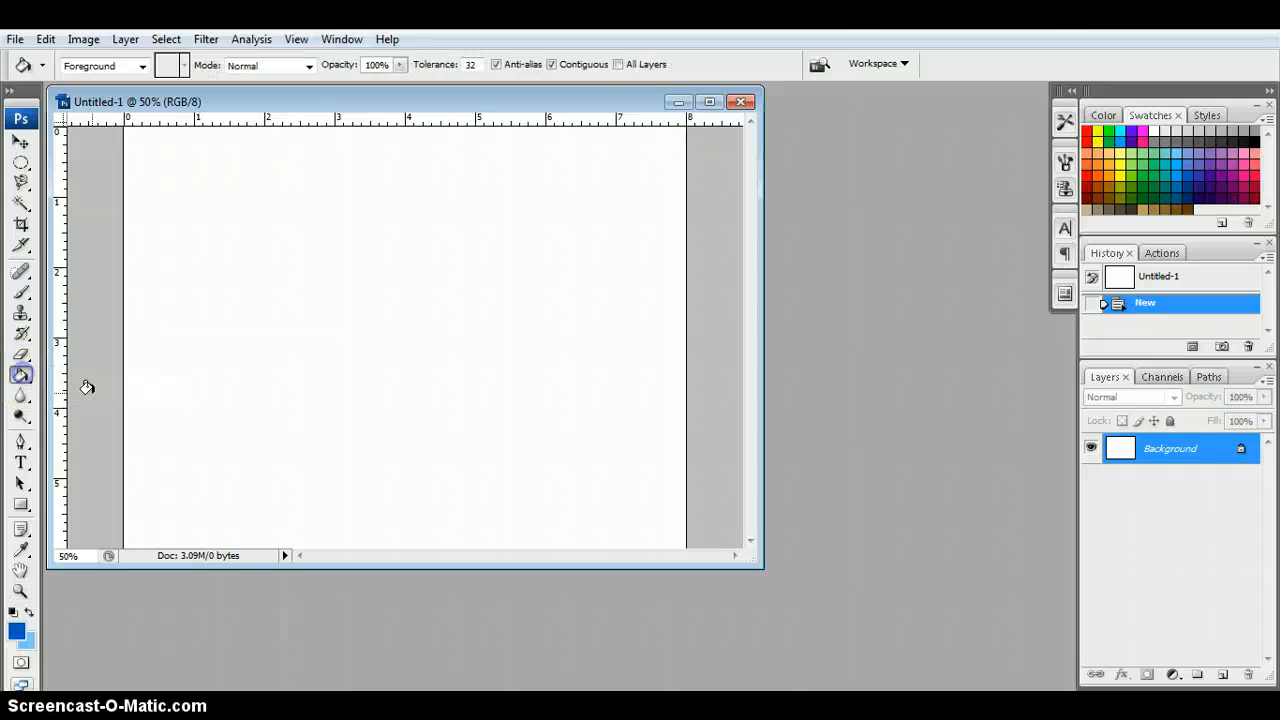
pyautogui.click(20, 378)
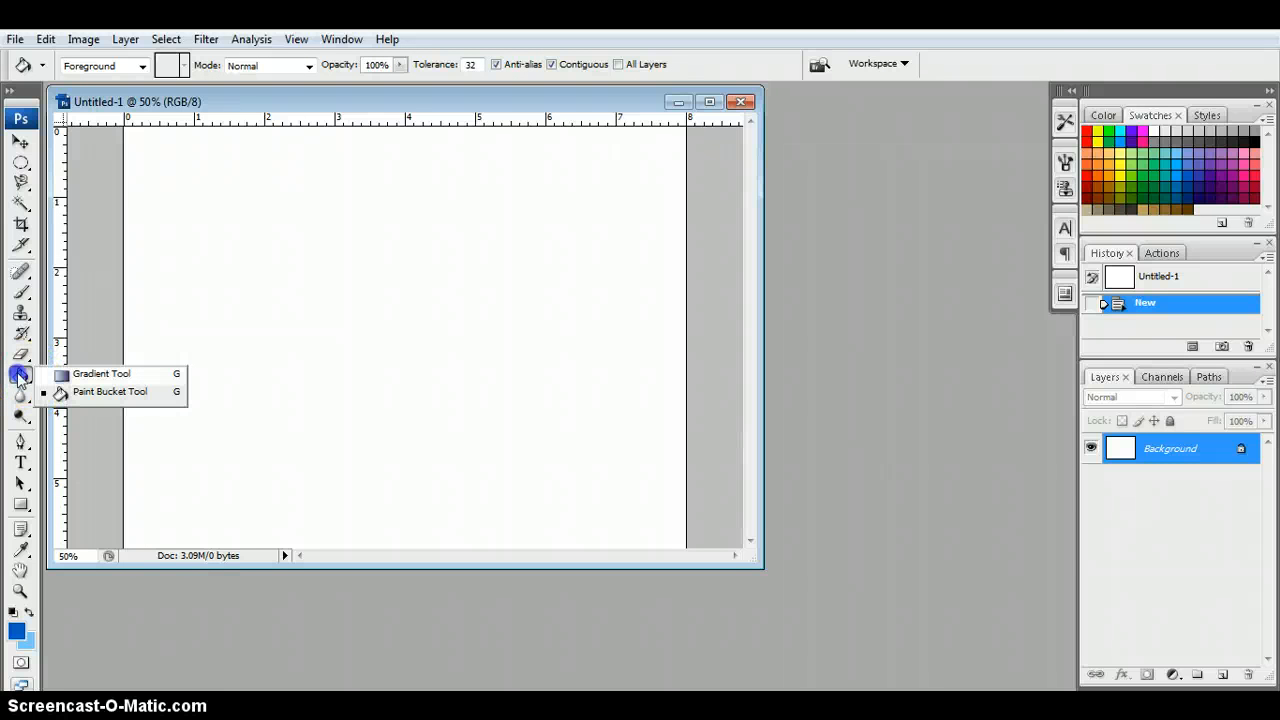
pyautogui.click(103, 373)
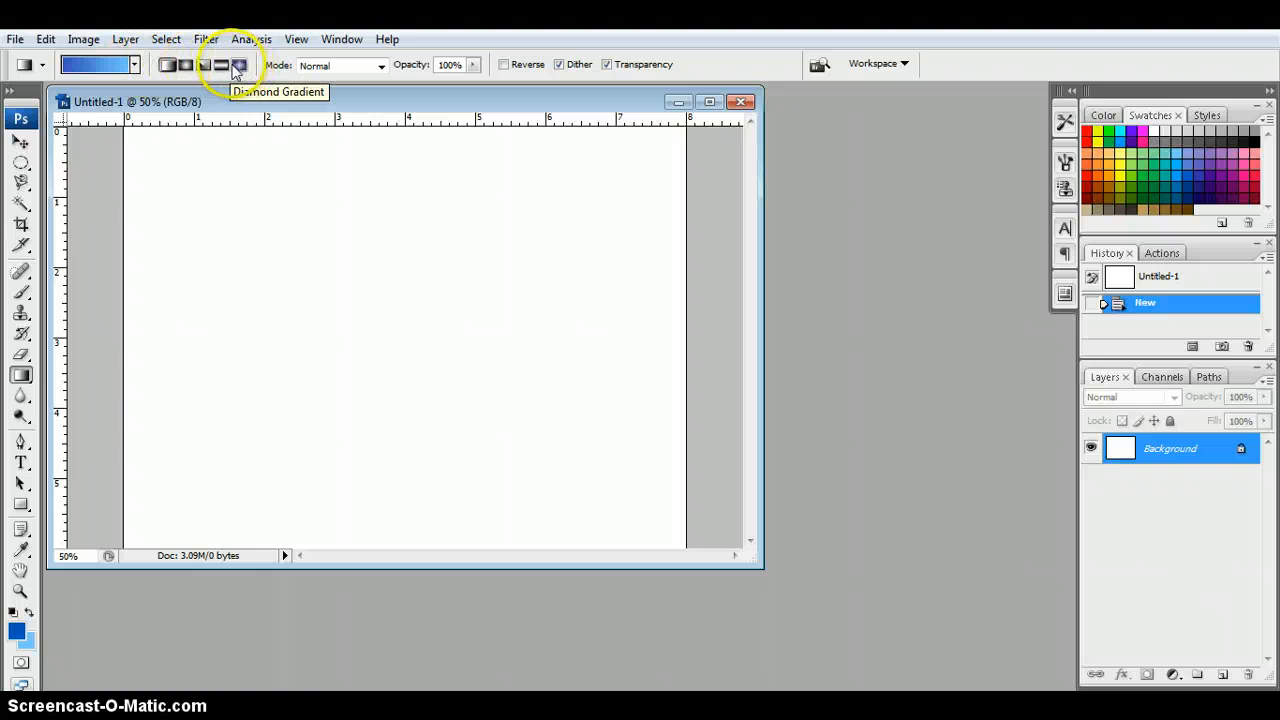
pyautogui.click(168, 66)
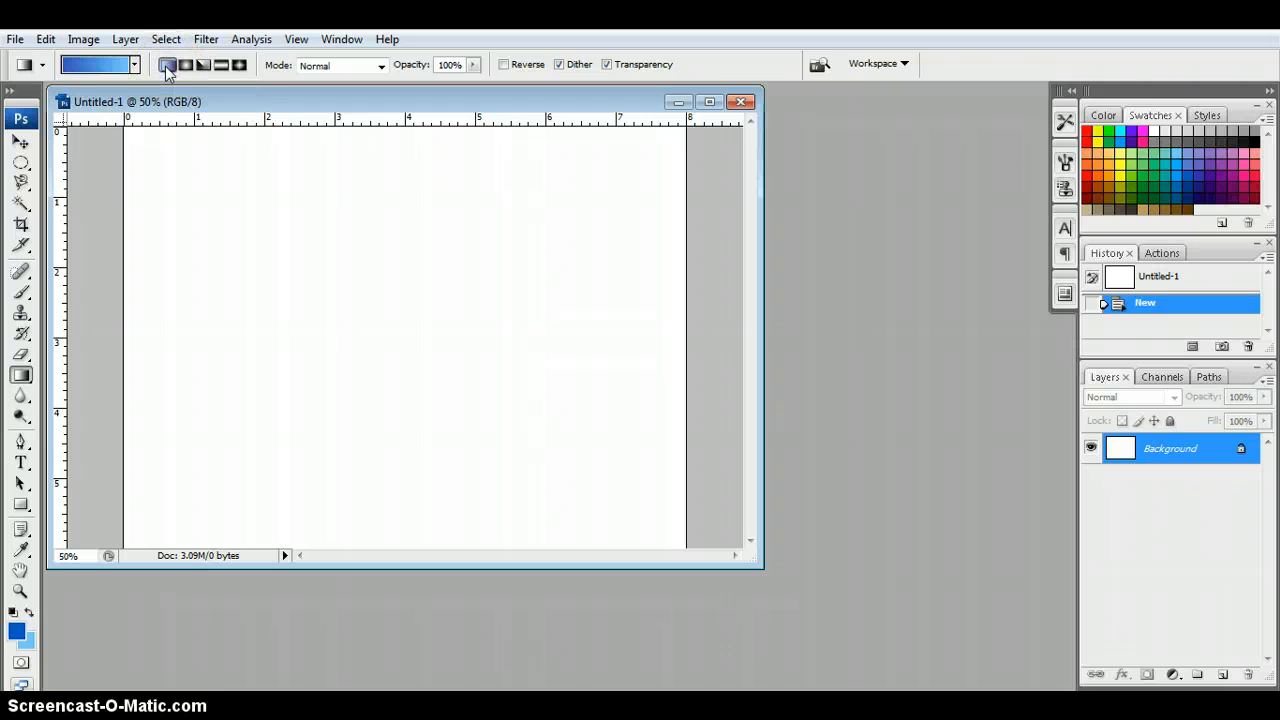
pyautogui.click(134, 65)
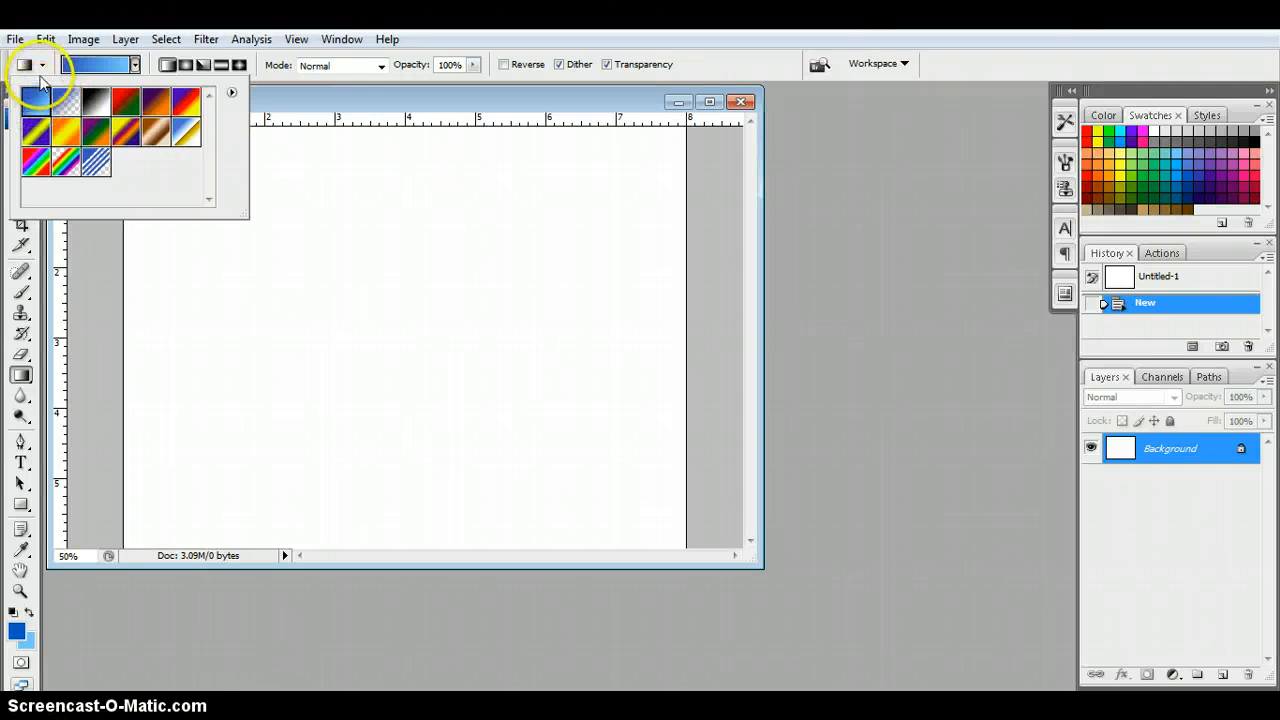
pyautogui.click(144, 63)
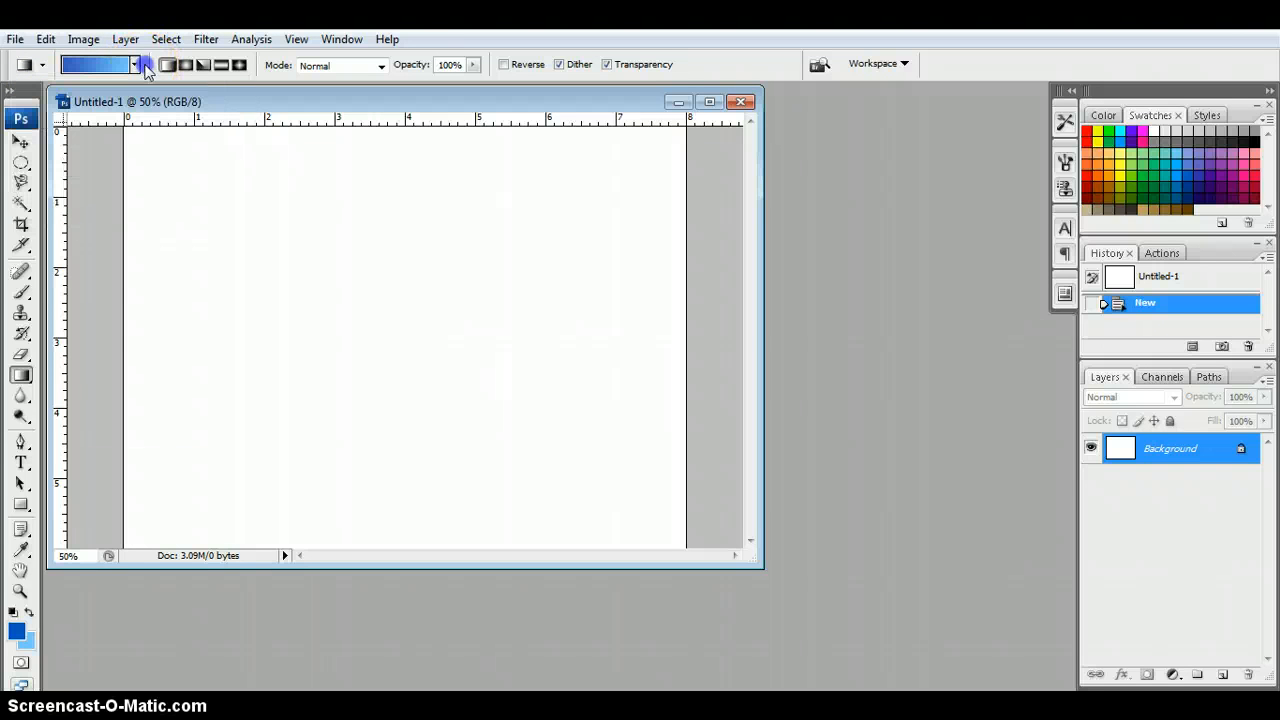
pyautogui.click(17, 632)
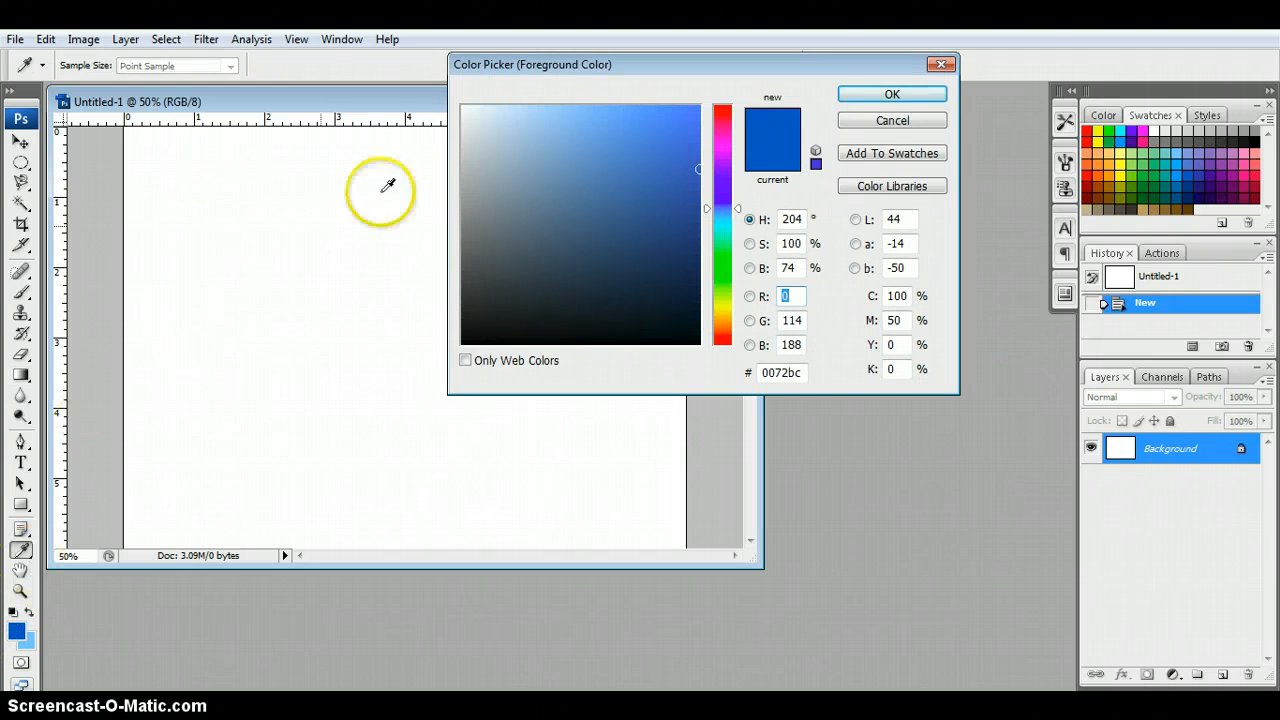
pyautogui.click(905, 122)
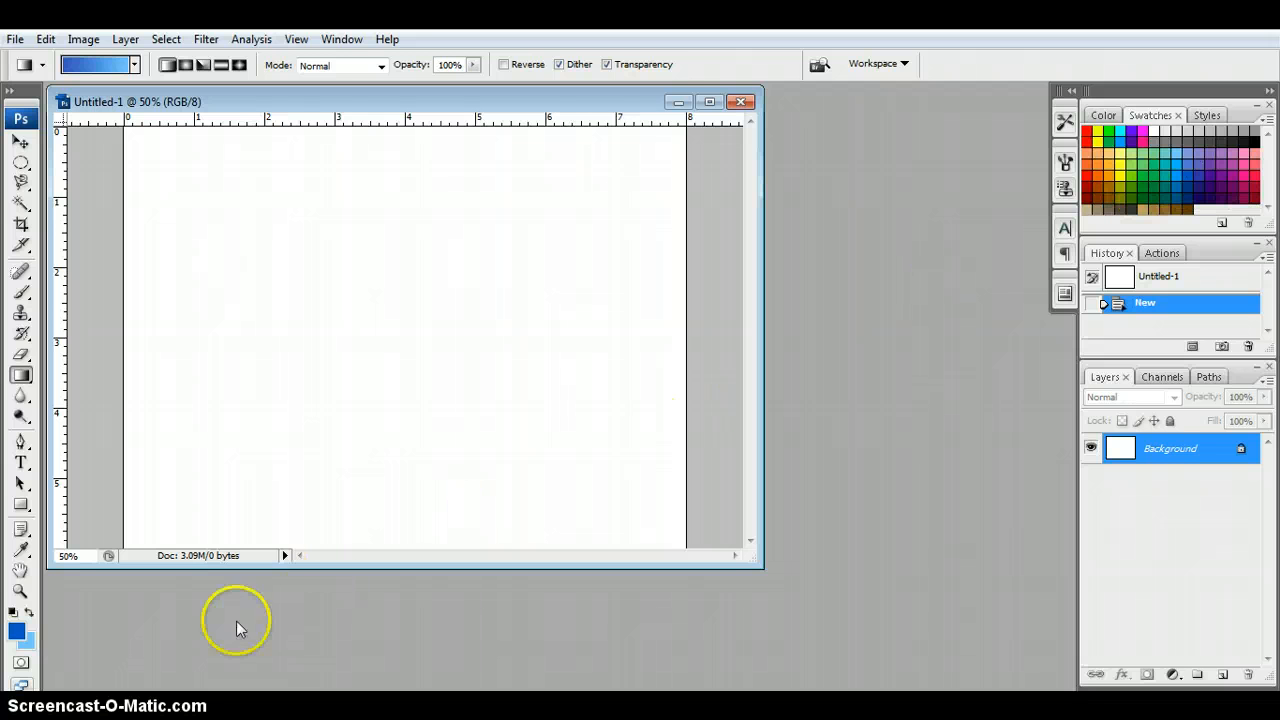
pyautogui.click(29, 612)
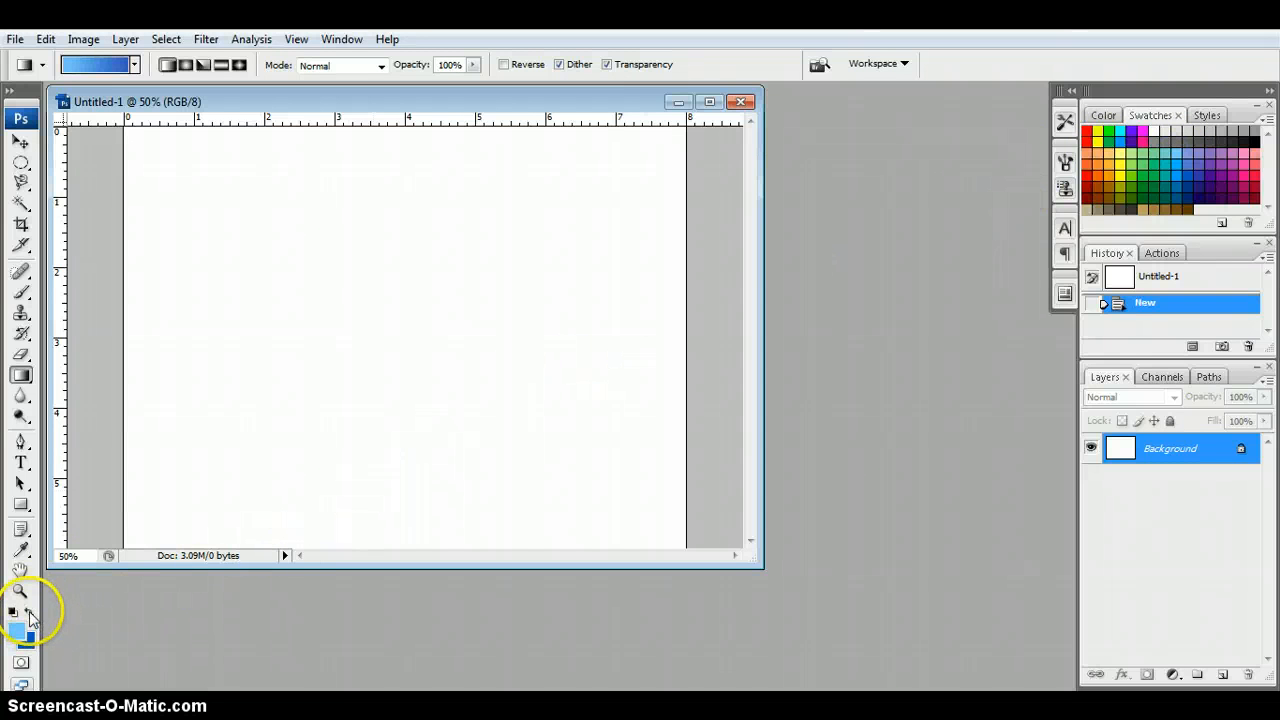
pyautogui.click(30, 613)
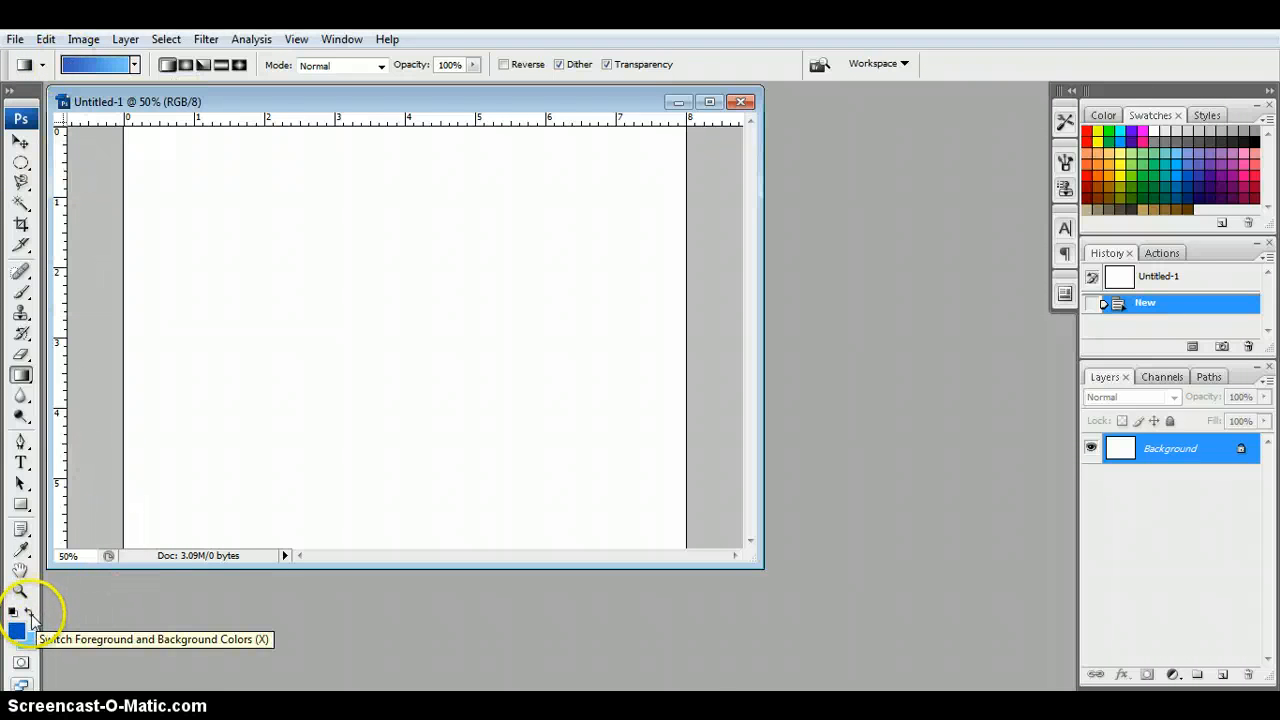
pyautogui.click(31, 613)
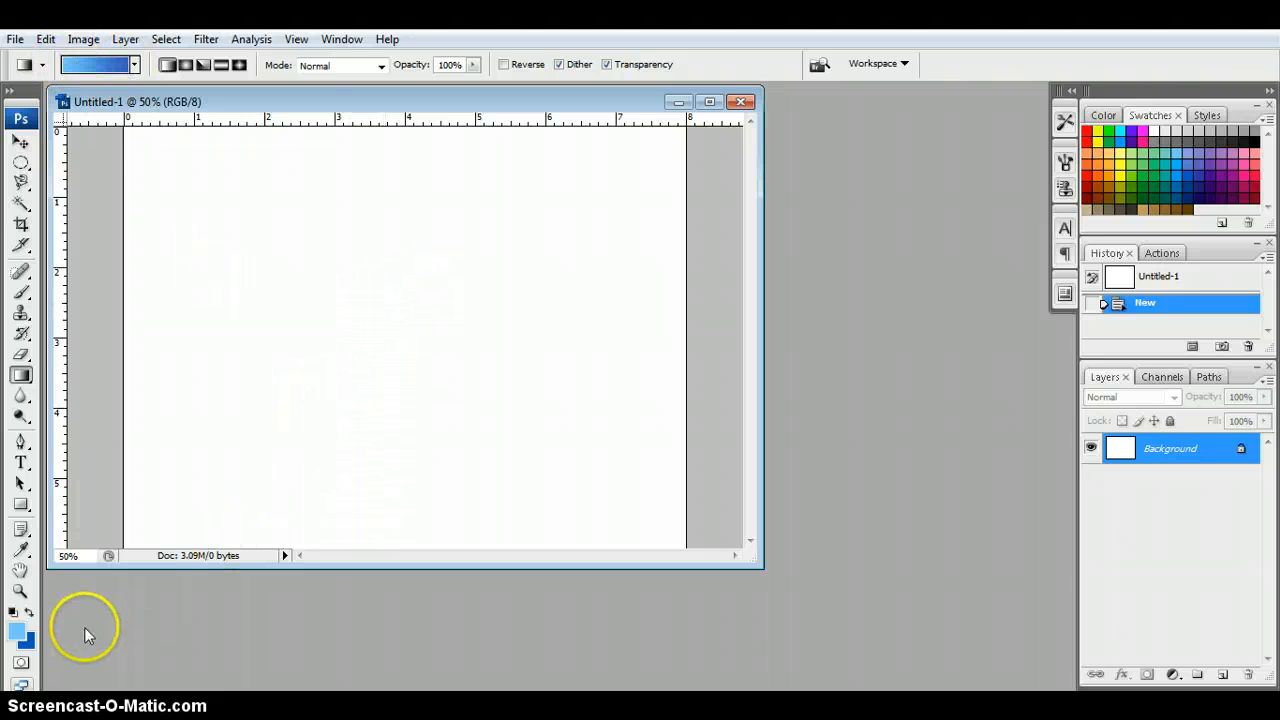
pyautogui.click(30, 612)
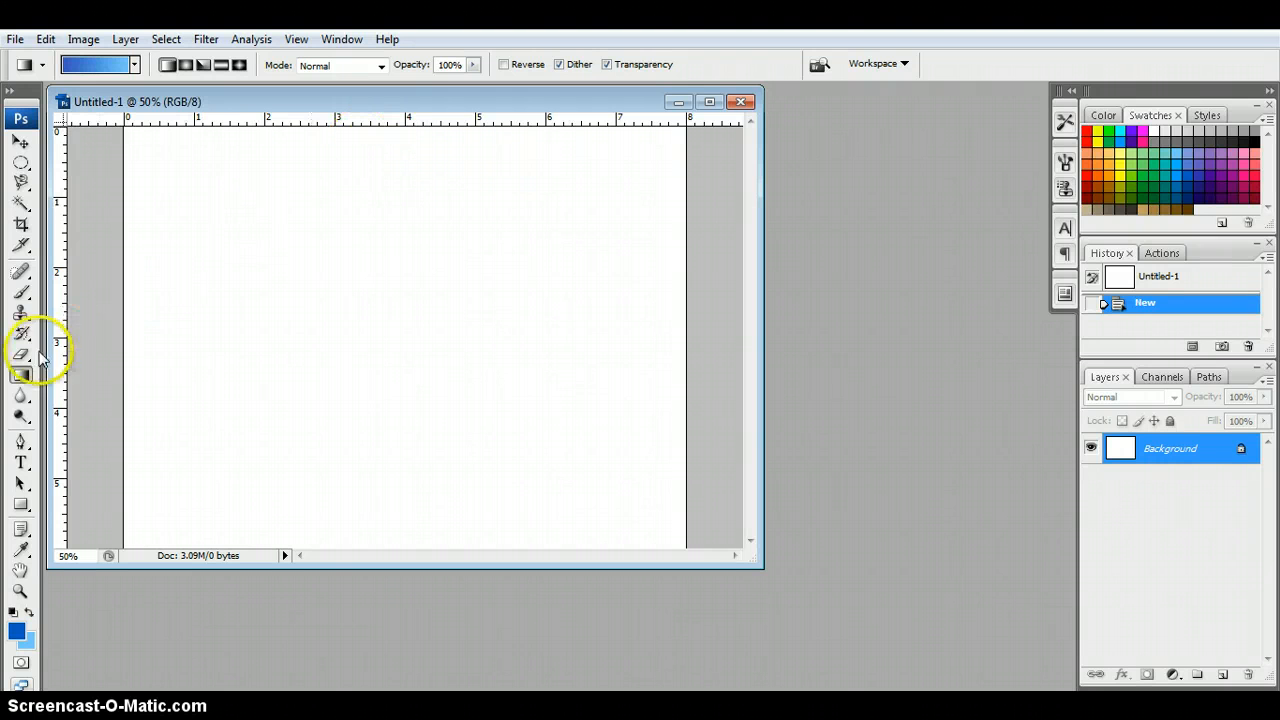
# Draw a vertical linear gradient about 2 inches long from the canvas's top edge, running from dark blue to light blue.
pyautogui.click(404, 132)
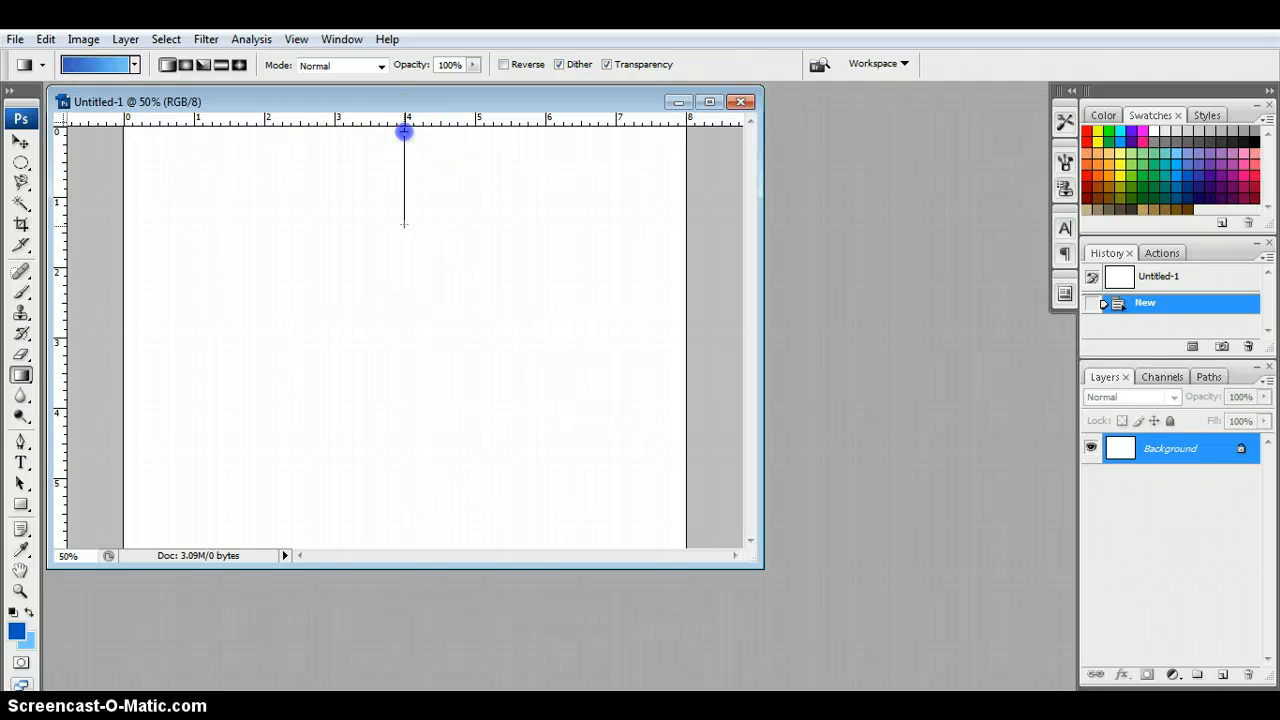
pyautogui.moveTo(406, 270); pyautogui.dragTo(405, 276)
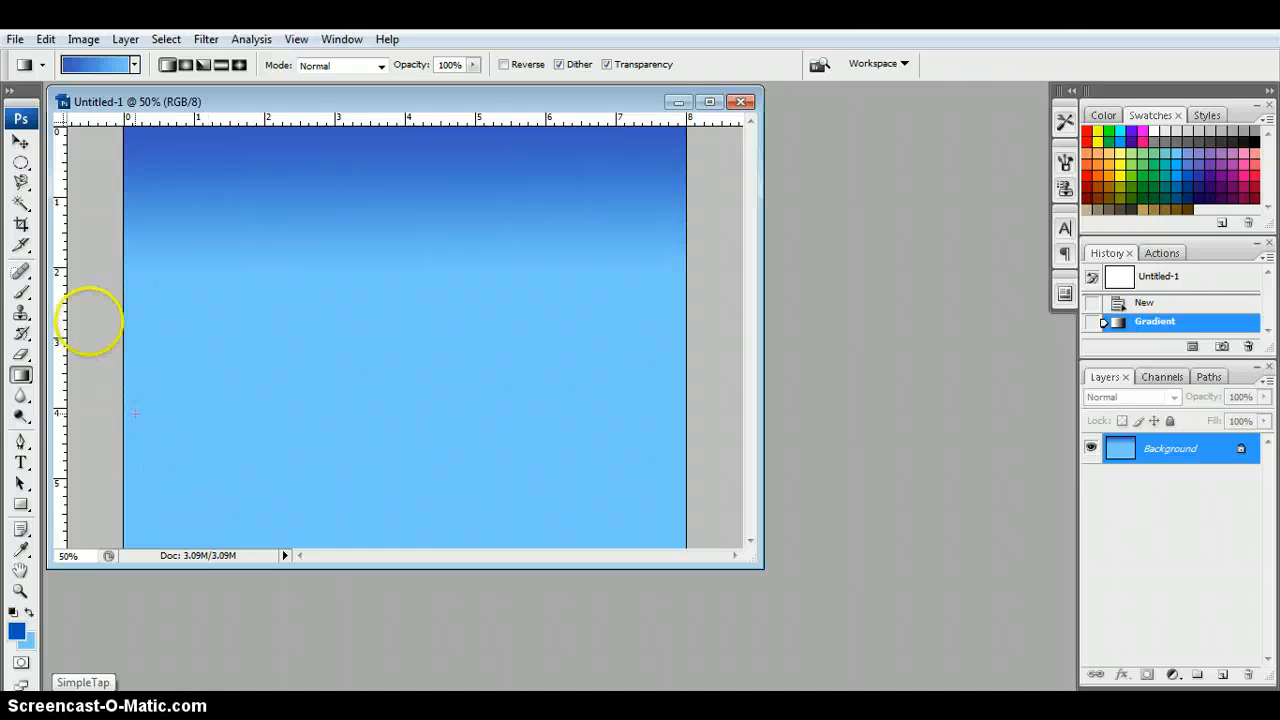
# Make a full-width rectangular marquee selection from about 4 inches down to the canvas's bottom edge.
pyautogui.click(21, 162)
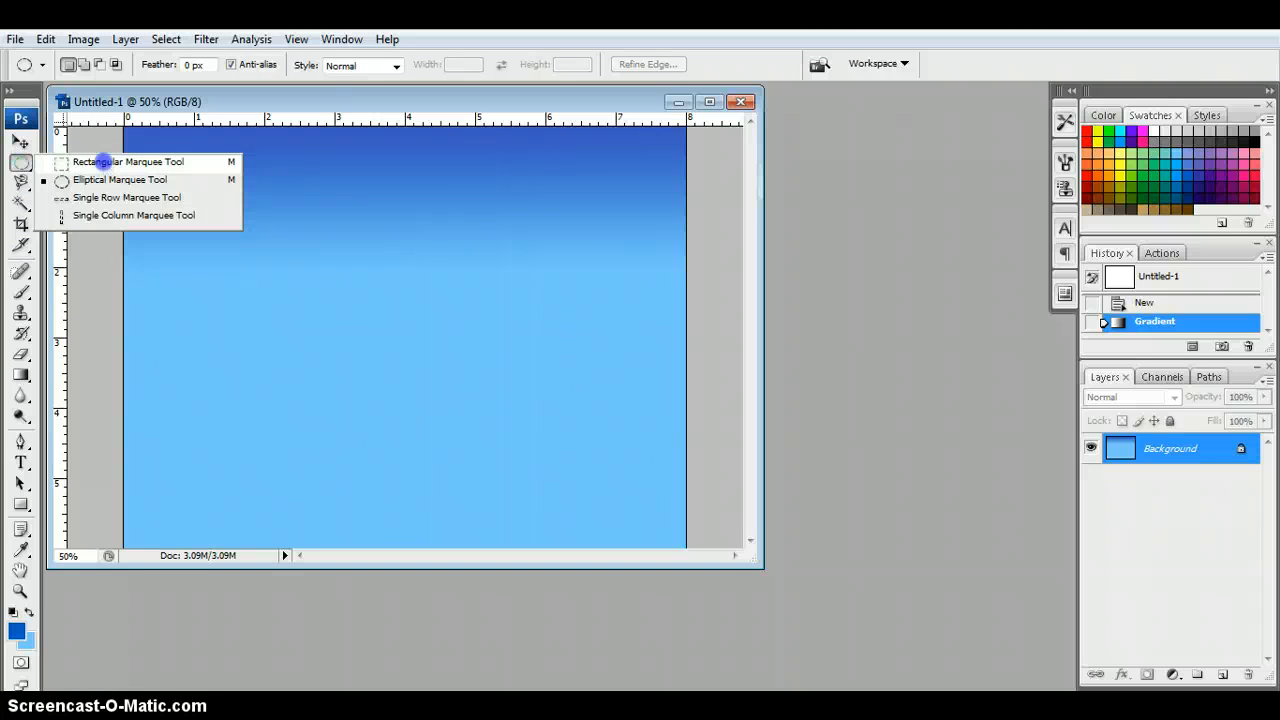
pyautogui.click(103, 161)
pyautogui.click(21, 162)
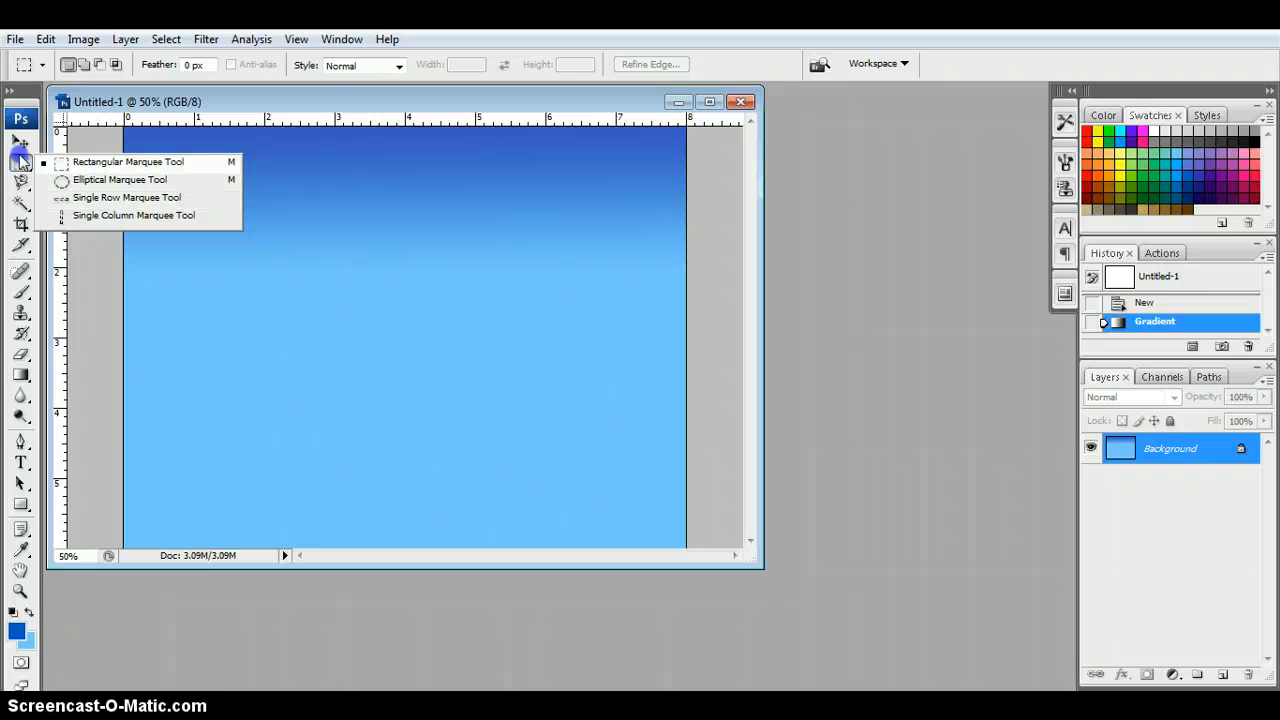
pyautogui.click(99, 166)
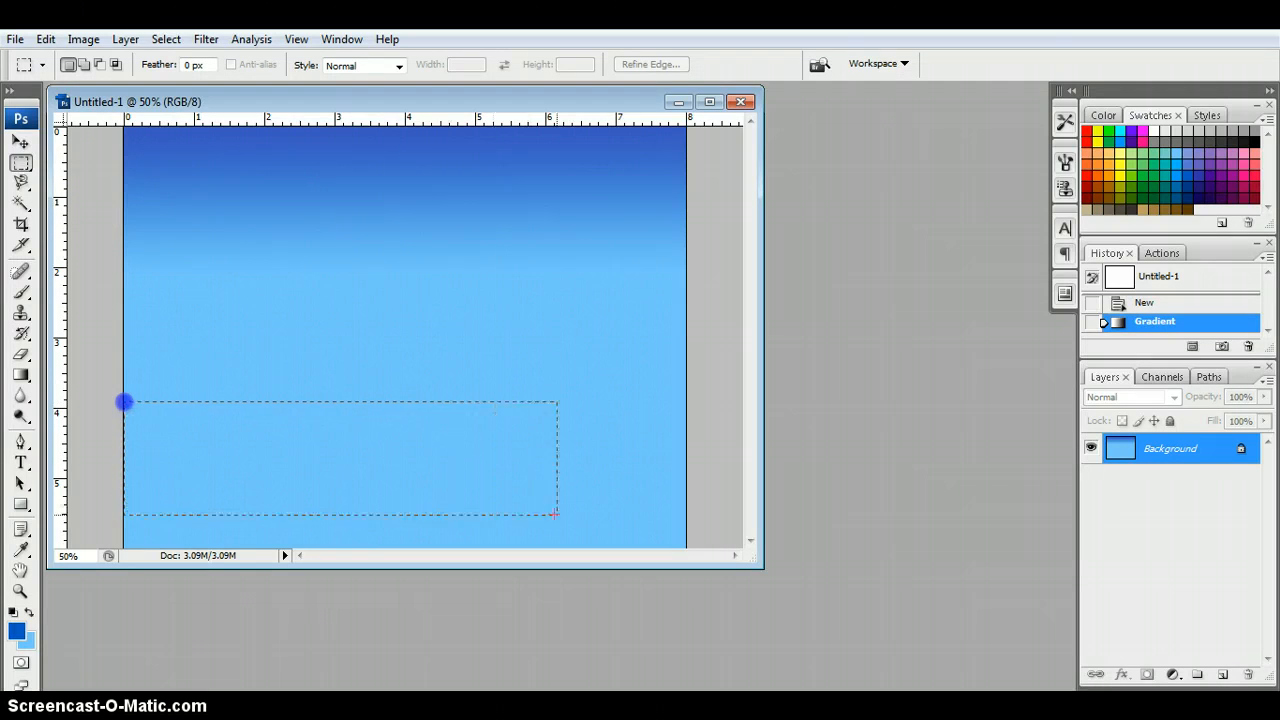
pyautogui.moveTo(123, 402); pyautogui.dragTo(731, 591)
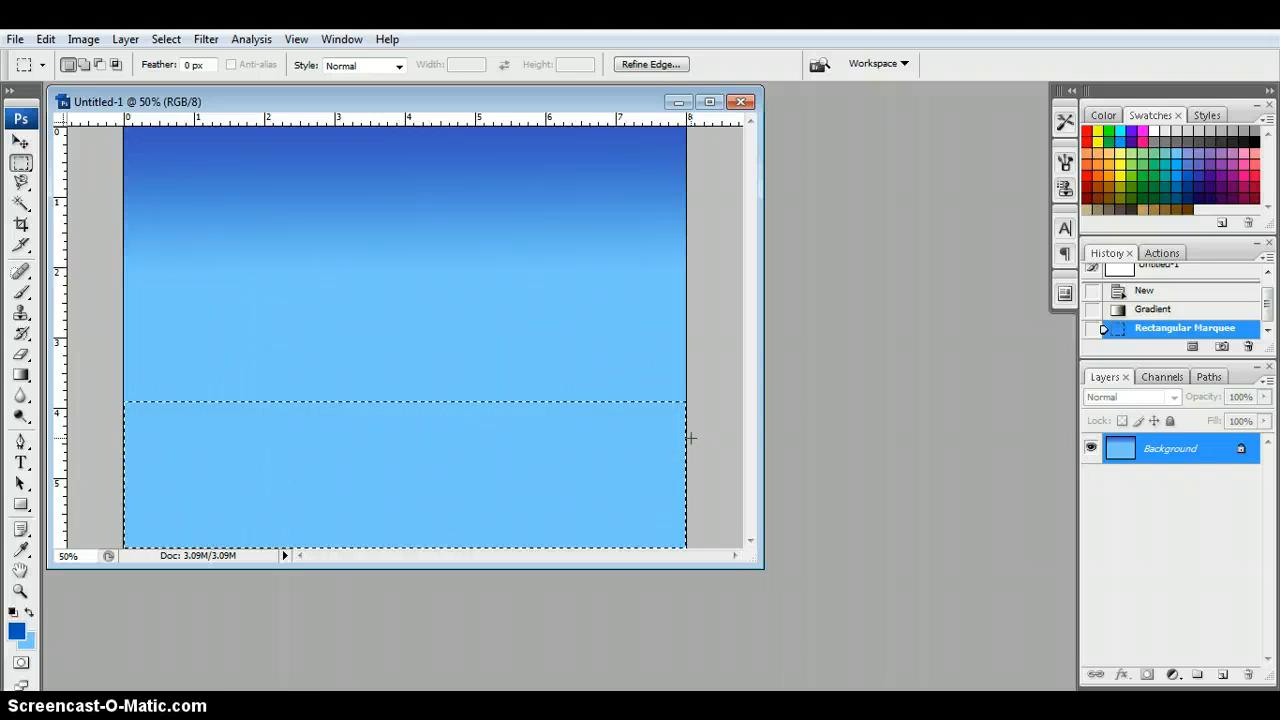
# Fill the selected lower area with dark green using the Paint Bucket, and clear the selection.
pyautogui.click(1155, 187)
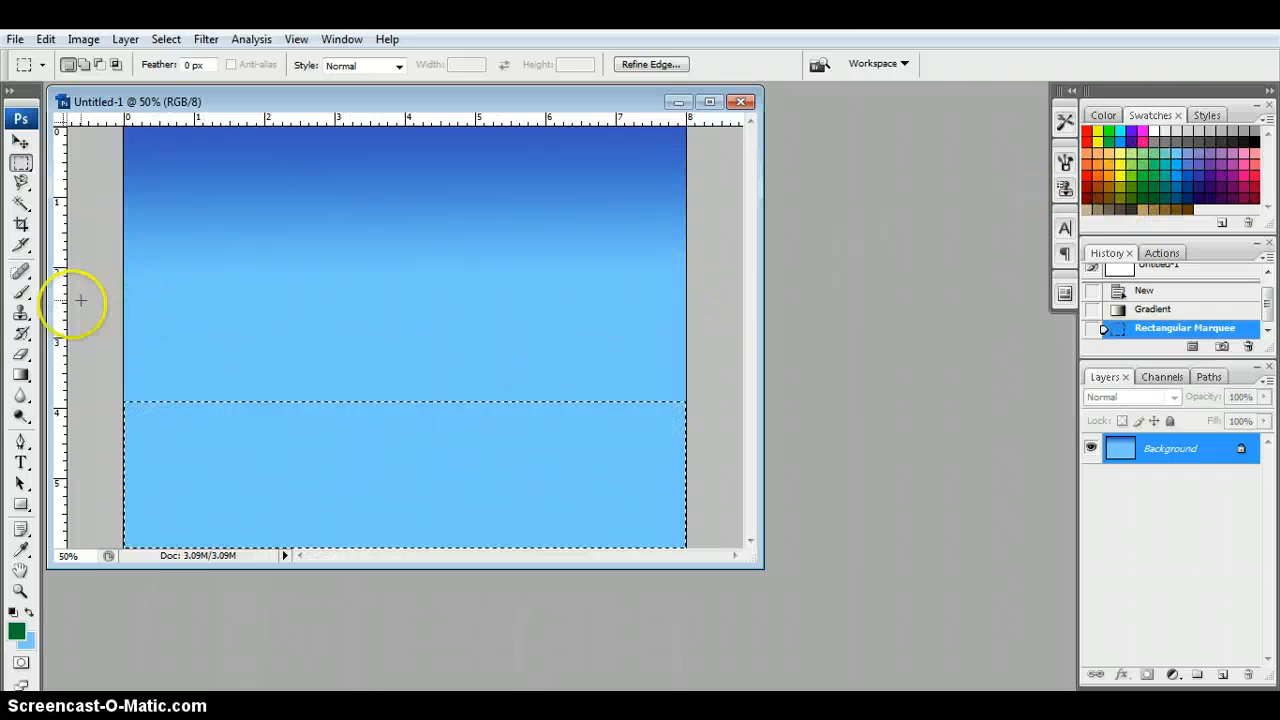
pyautogui.click(21, 376)
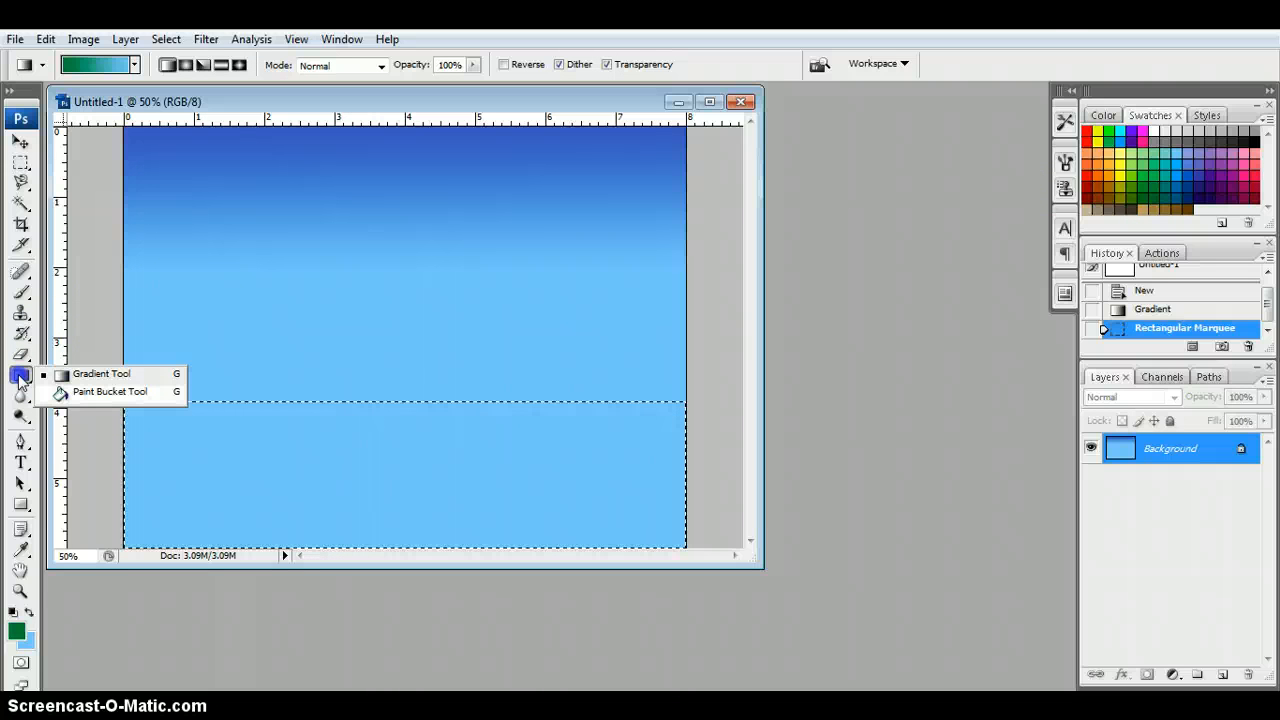
pyautogui.click(95, 392)
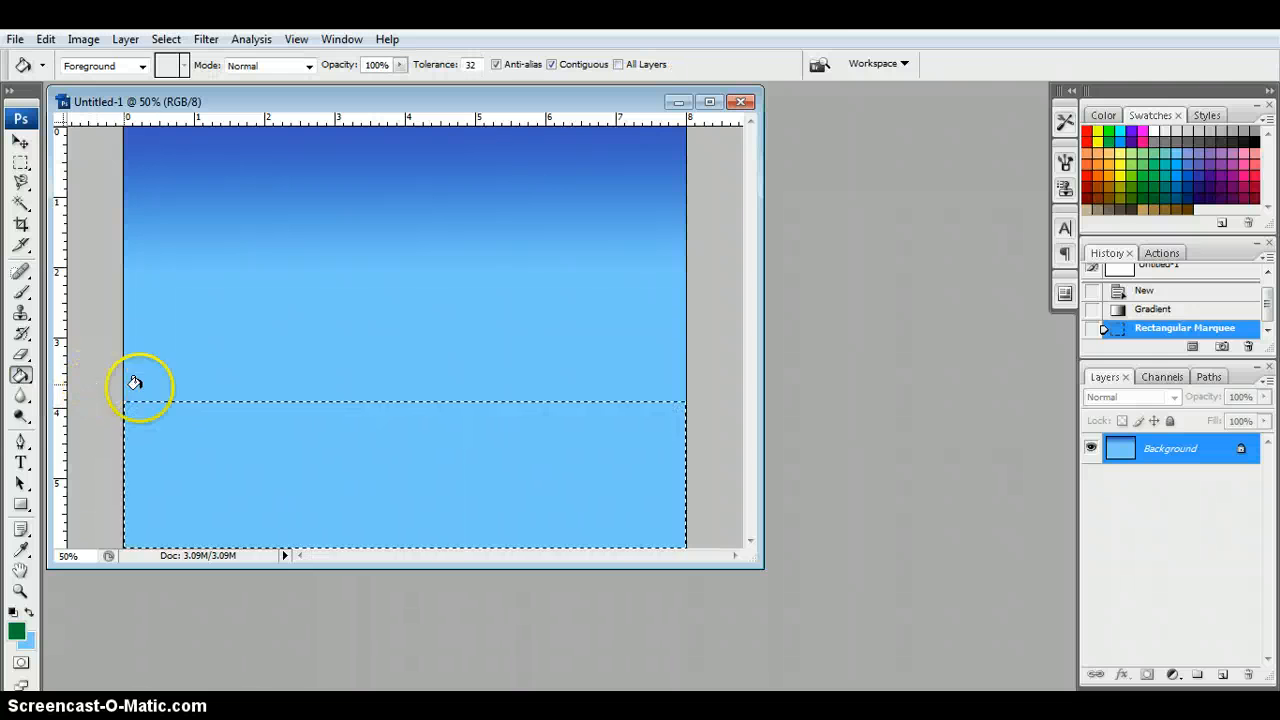
pyautogui.click(179, 427)
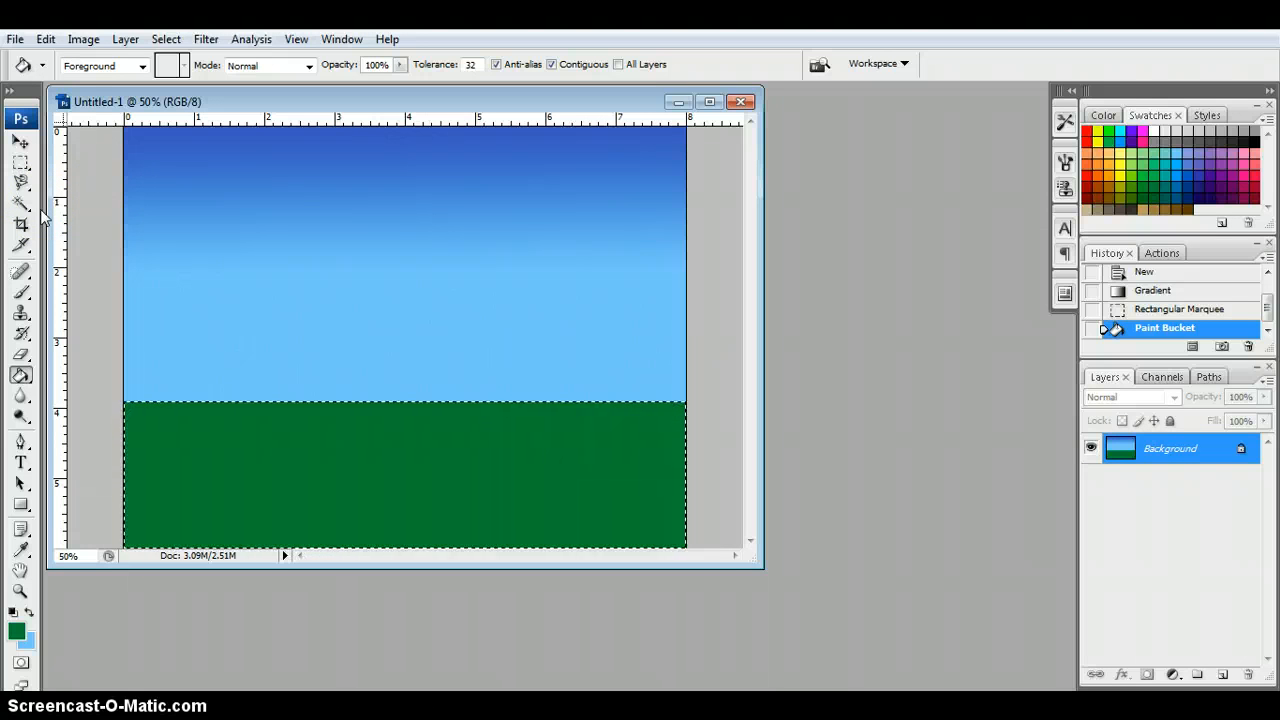
pyautogui.hotkey('ctrl', 'd')
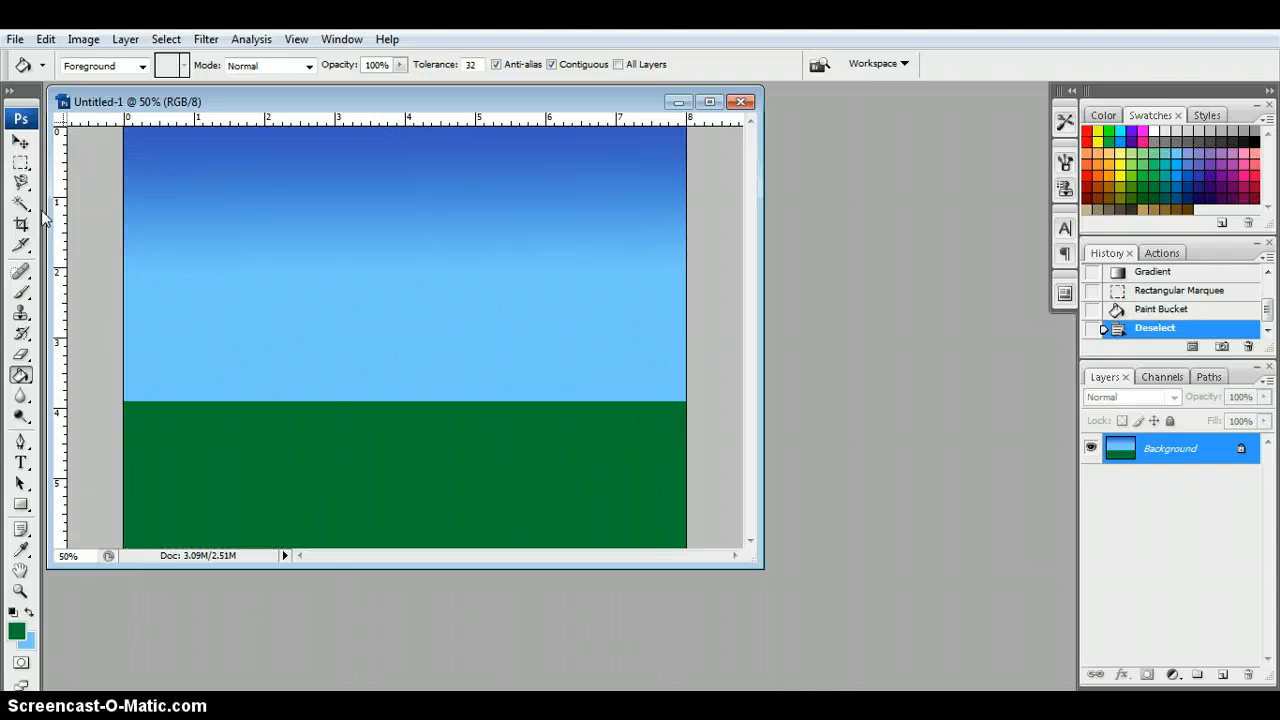
# Add a new layer above the Background and name it "grass background".
pyautogui.click(21, 165)
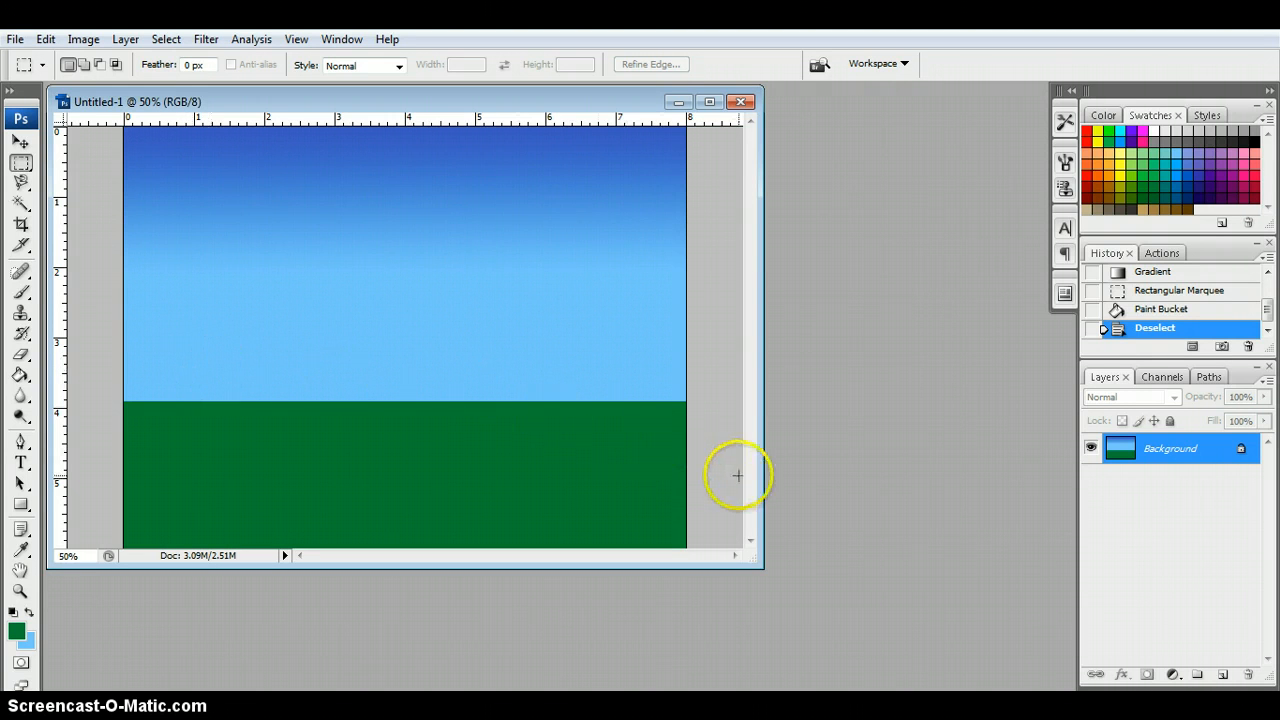
pyautogui.click(1223, 675)
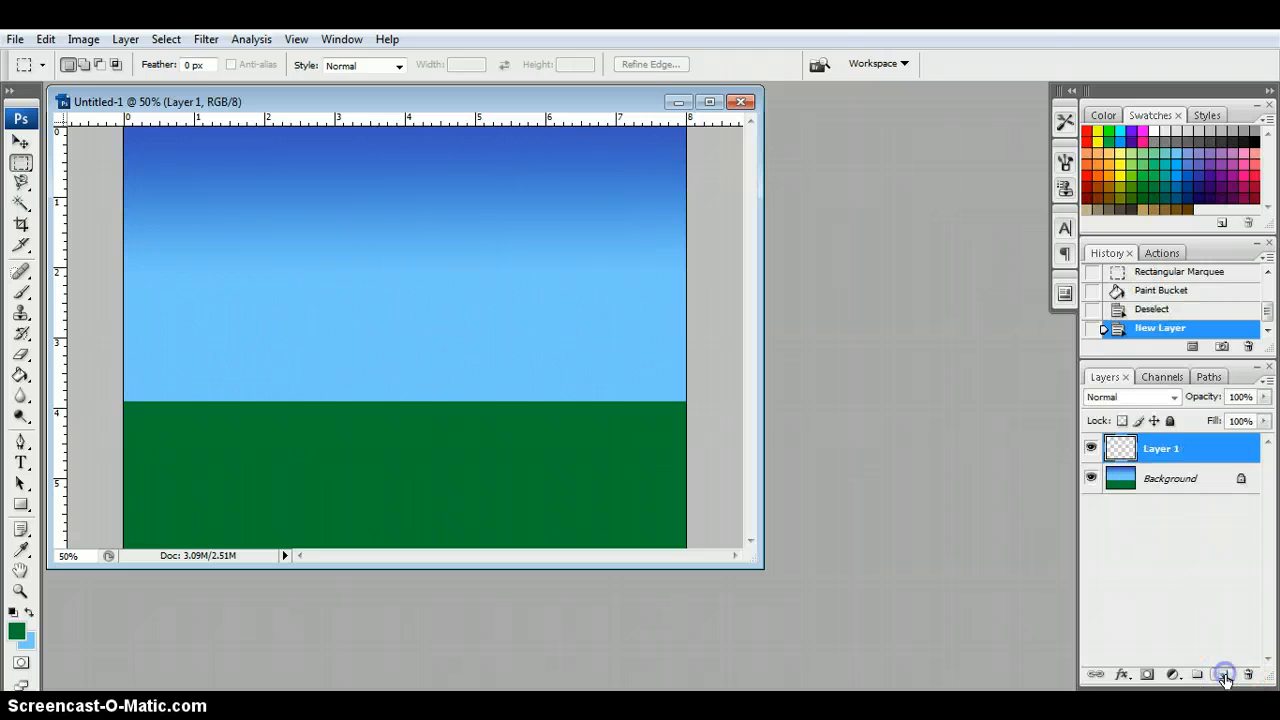
pyautogui.doubleClick(1165, 450)
pyautogui.write('grass background')
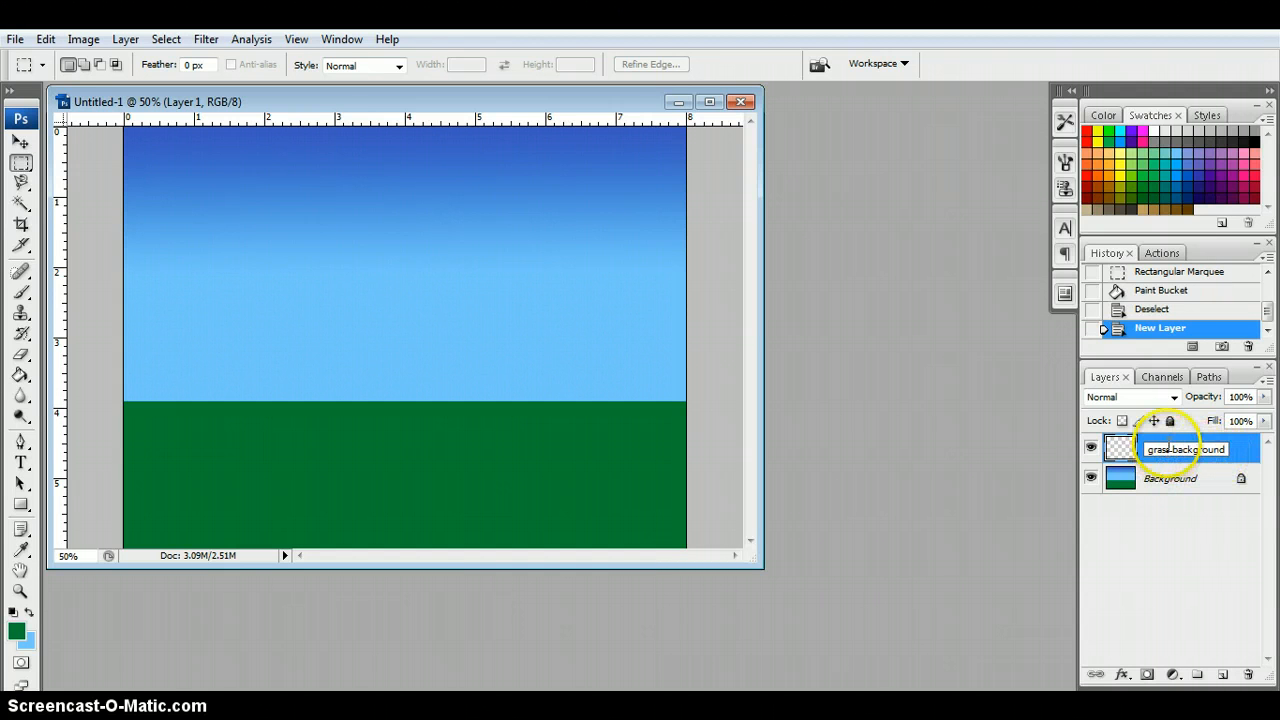
pyautogui.press('Return')
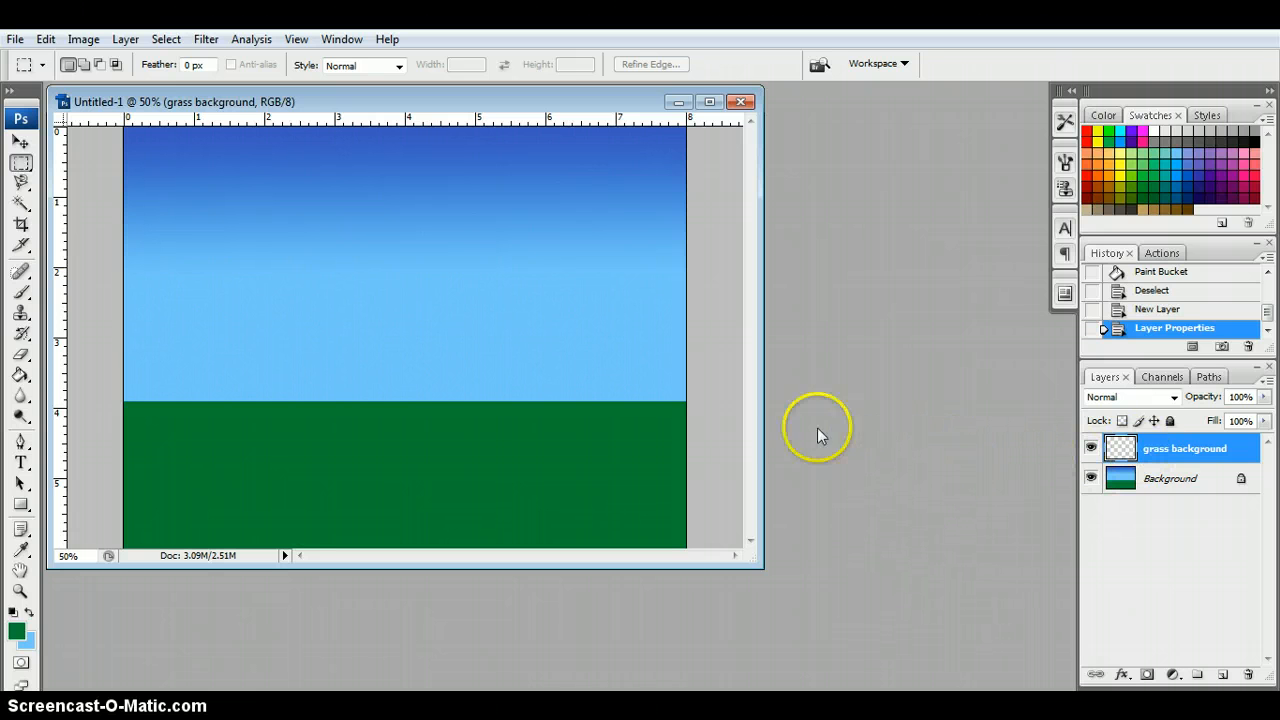
pyautogui.click(22, 300)
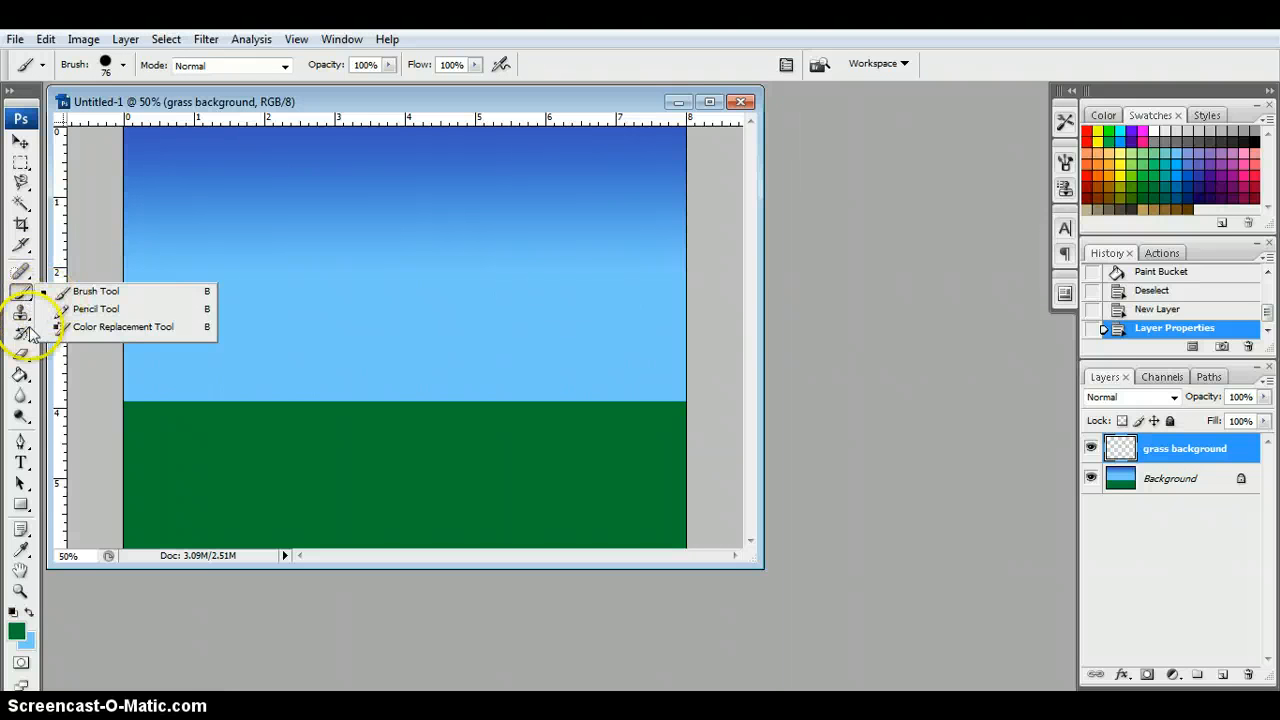
pyautogui.click(22, 336)
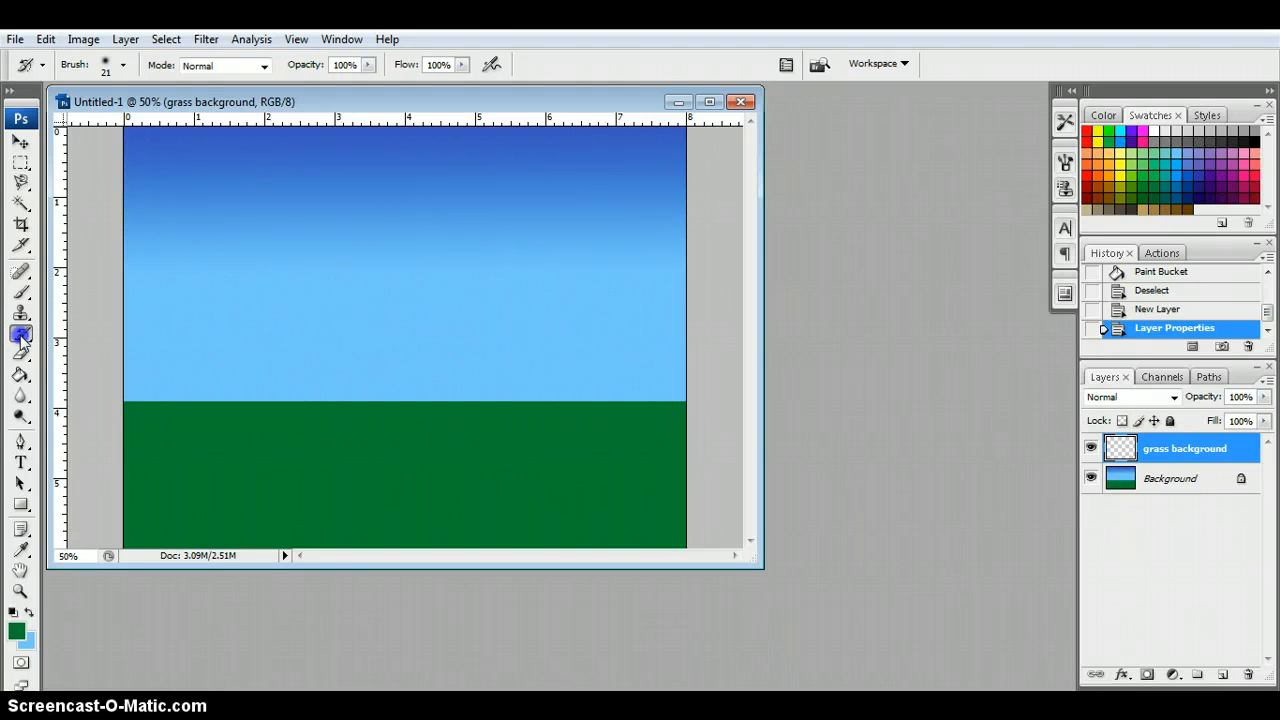
pyautogui.click(22, 337)
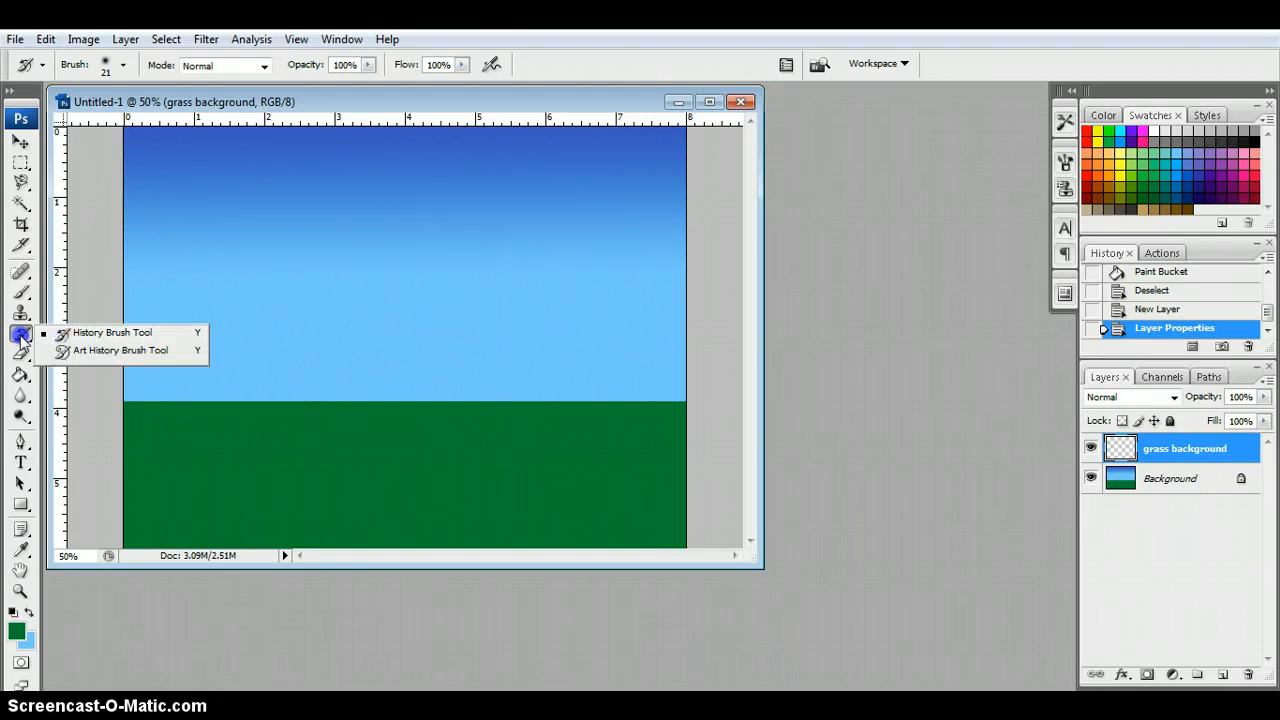
pyautogui.click(72, 333)
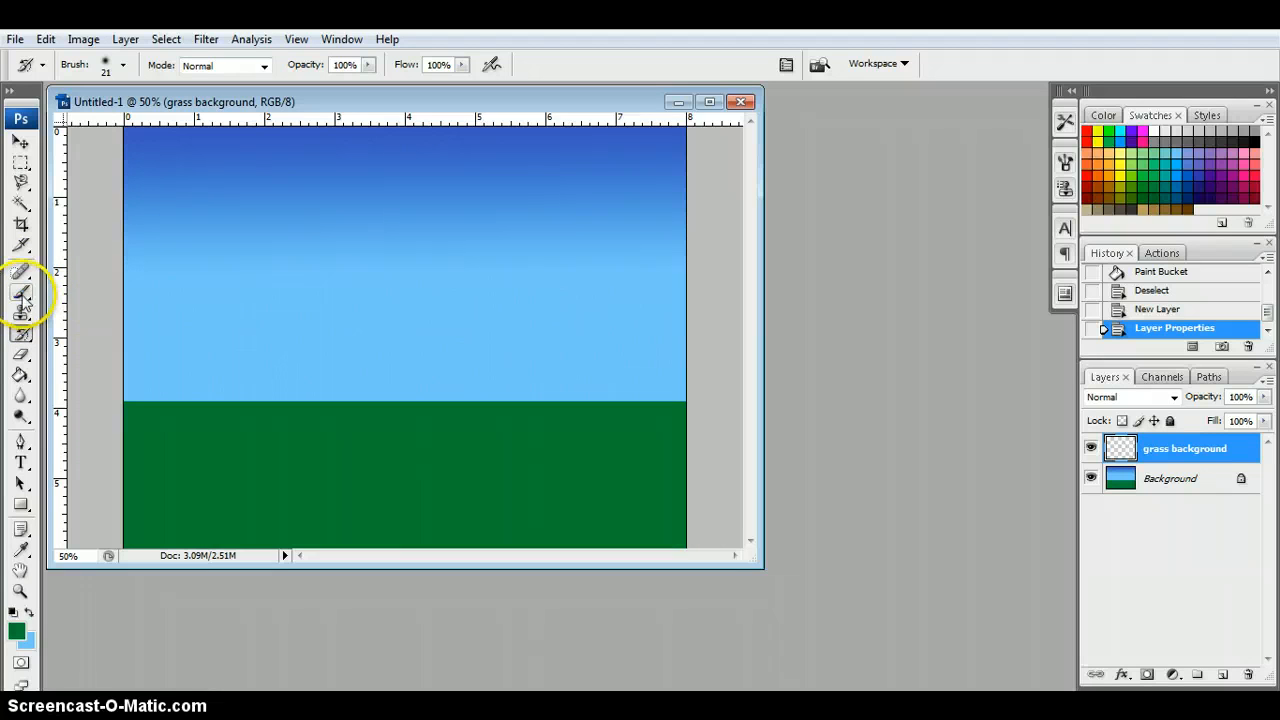
# Choose the Brush tool with the 134 px grass brush preset, keeping its 134 px master diameter.
pyautogui.click(24, 296)
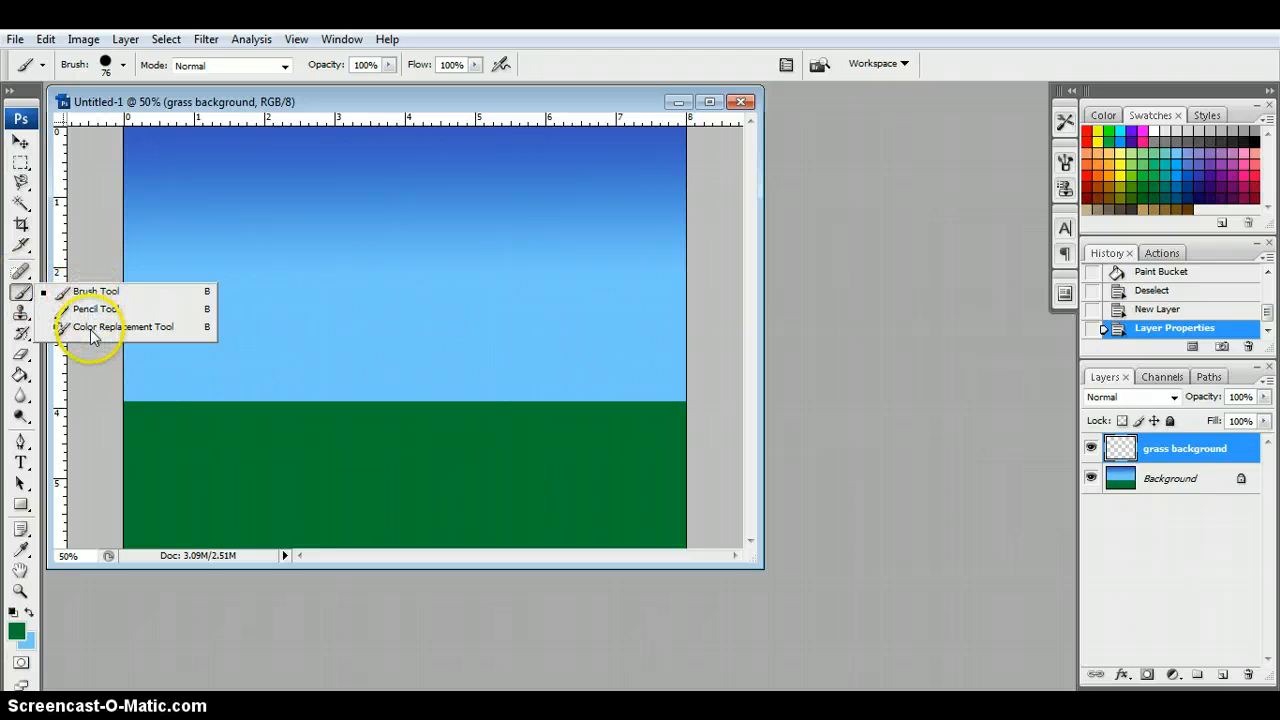
pyautogui.click(96, 292)
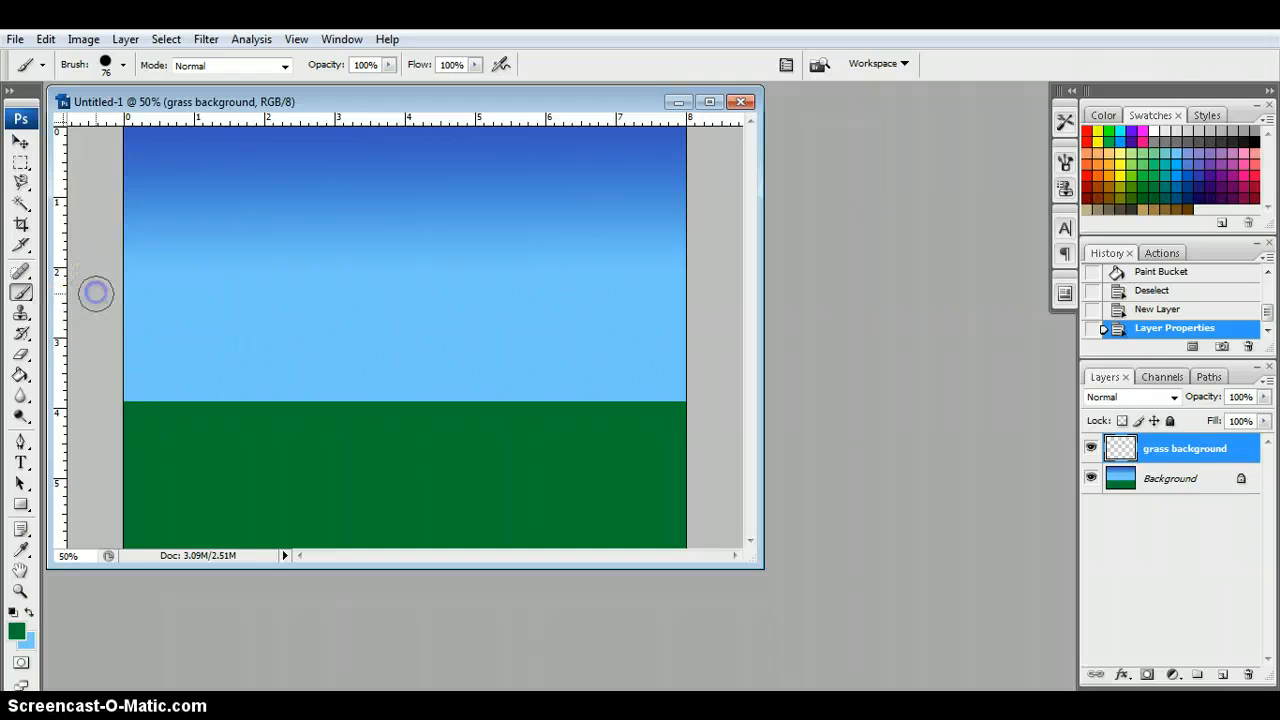
pyautogui.click(123, 65)
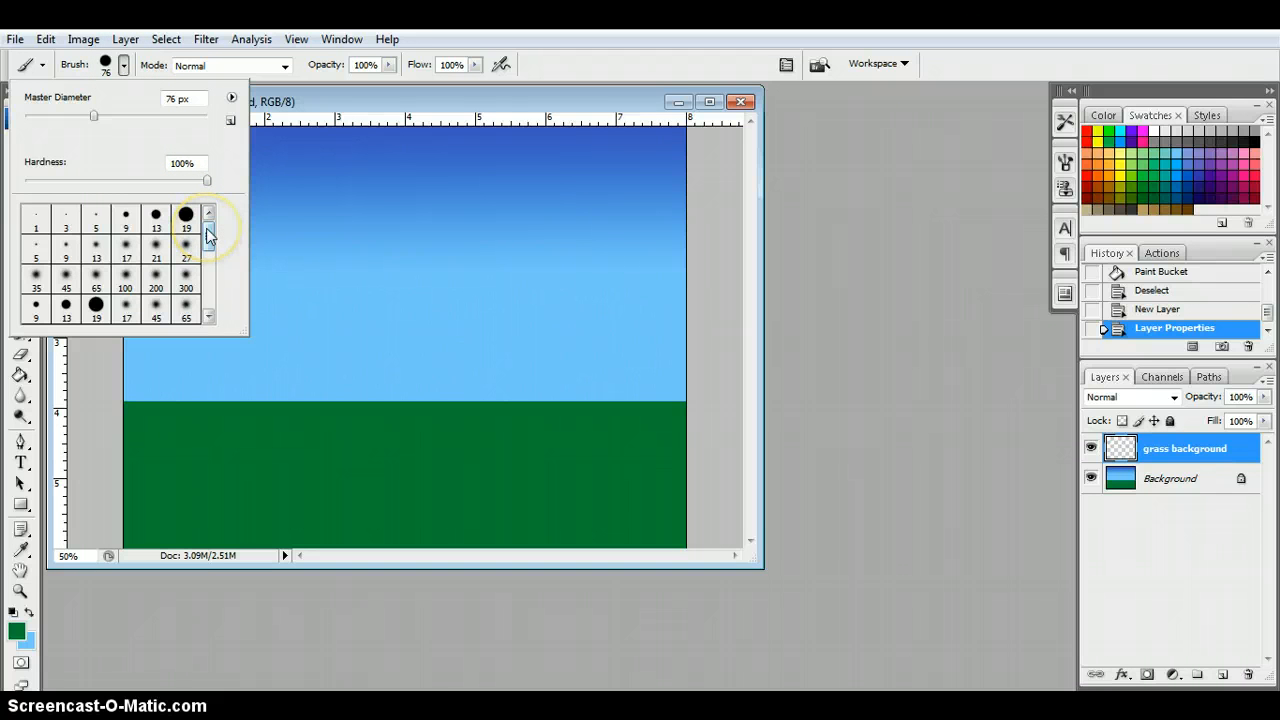
pyautogui.moveTo(208, 233); pyautogui.dragTo(213, 300)
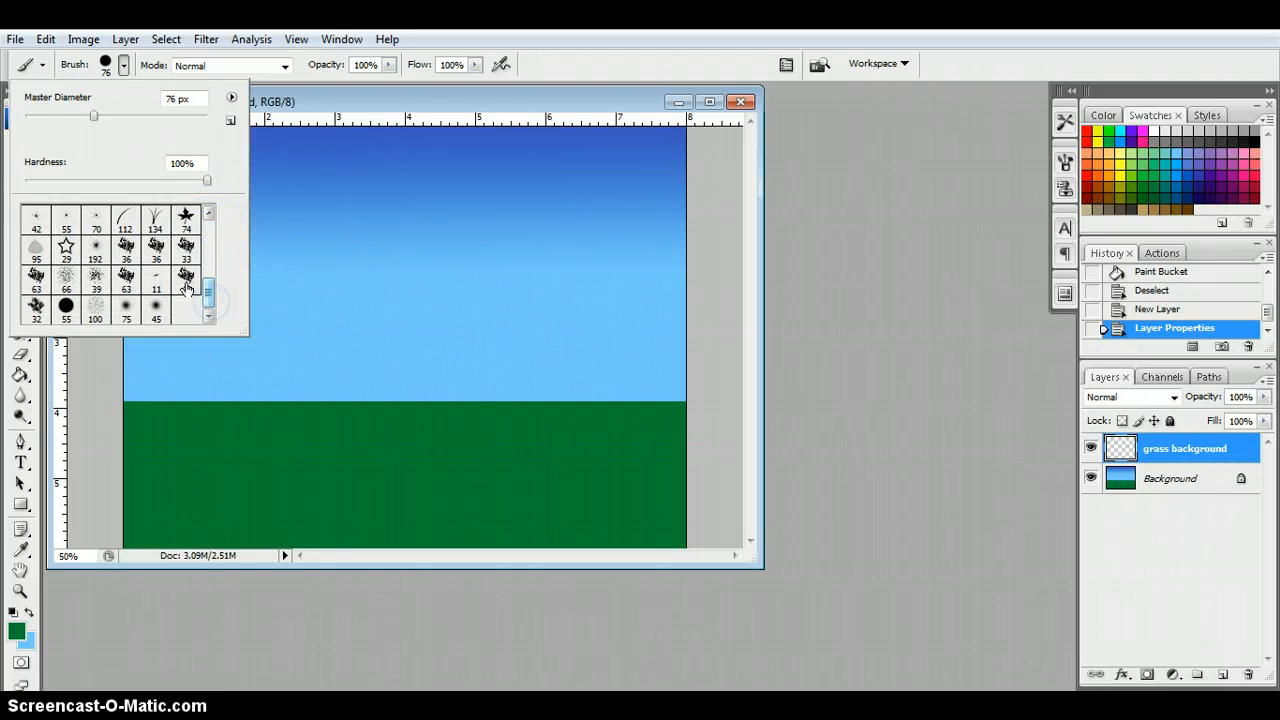
pyautogui.click(157, 227)
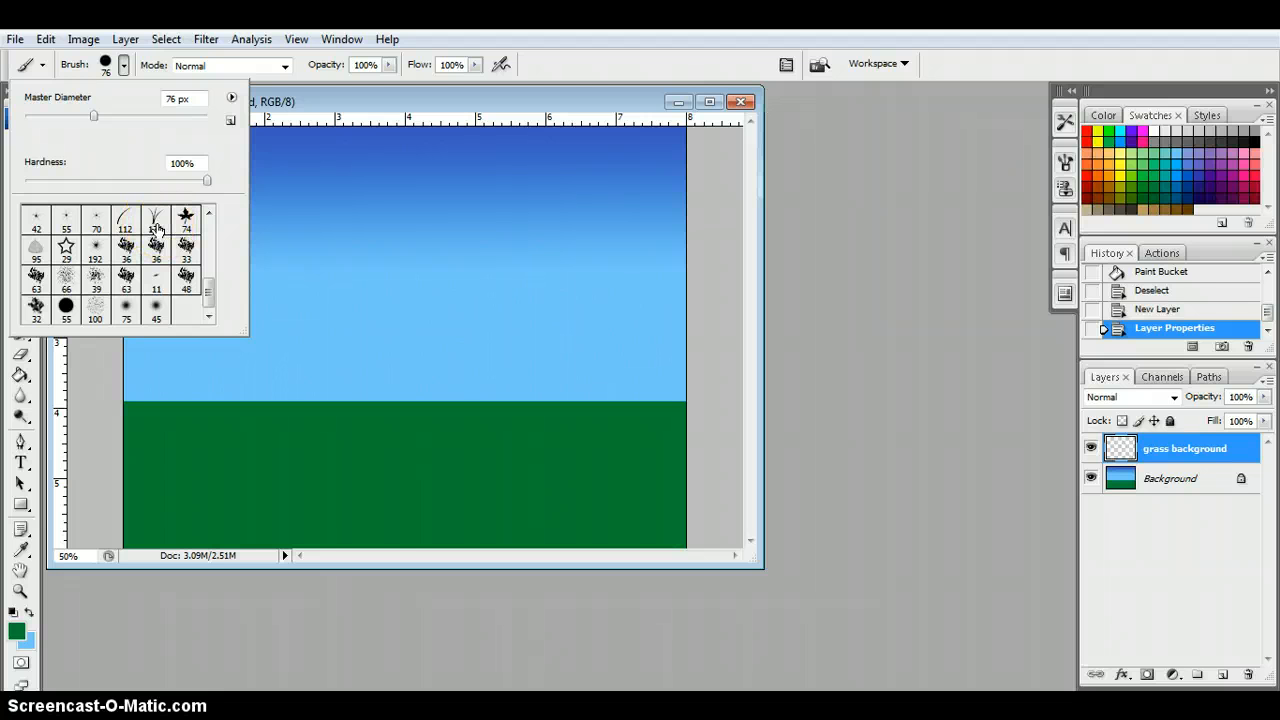
pyautogui.click(156, 227)
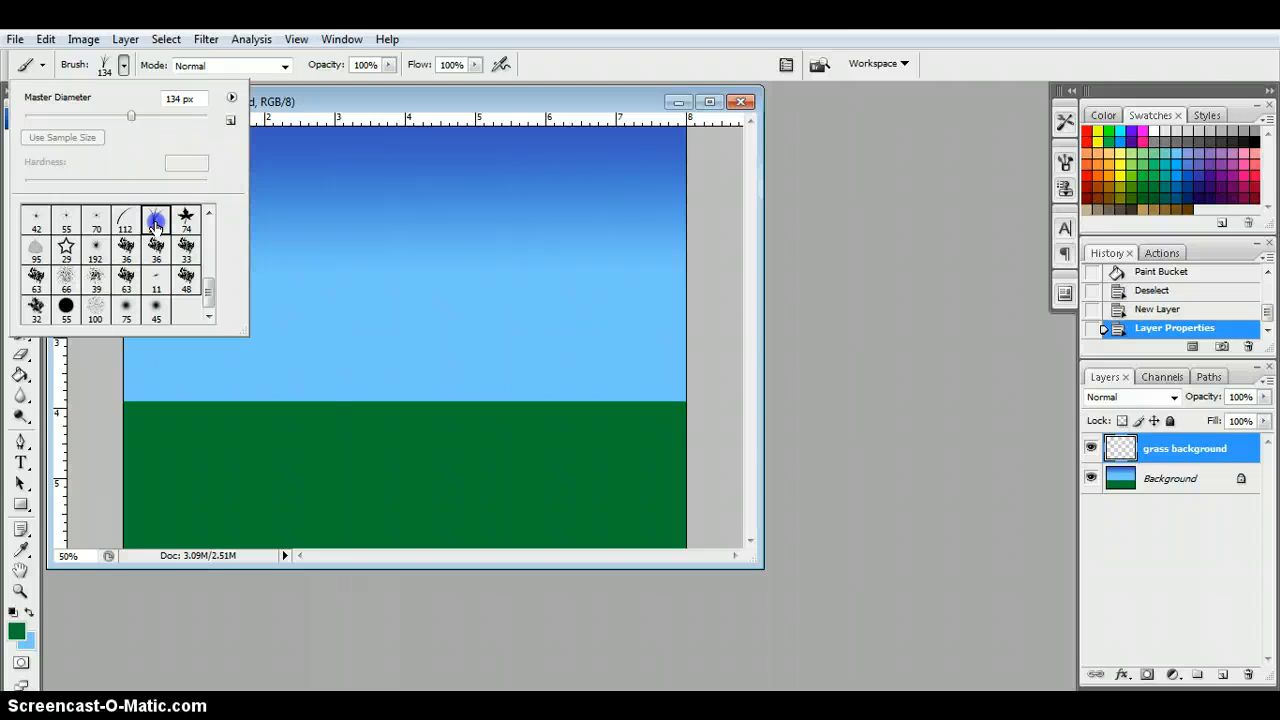
pyautogui.click(134, 118)
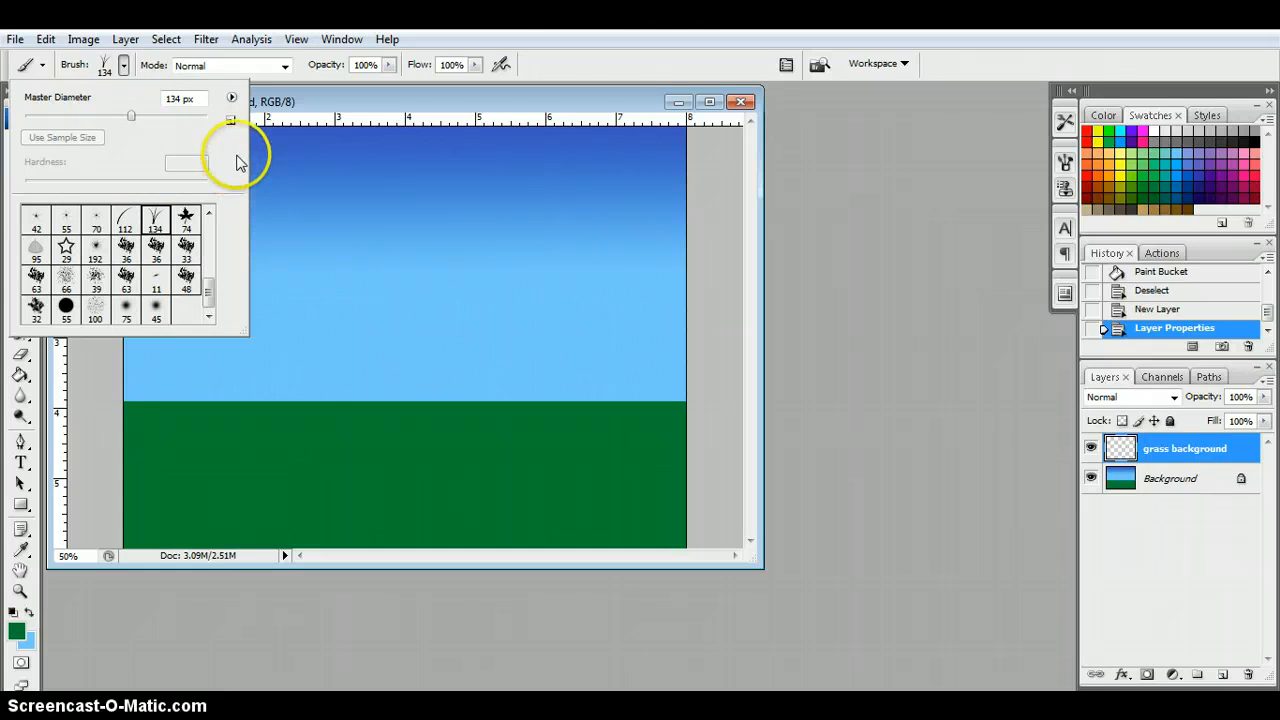
pyautogui.click(86, 74)
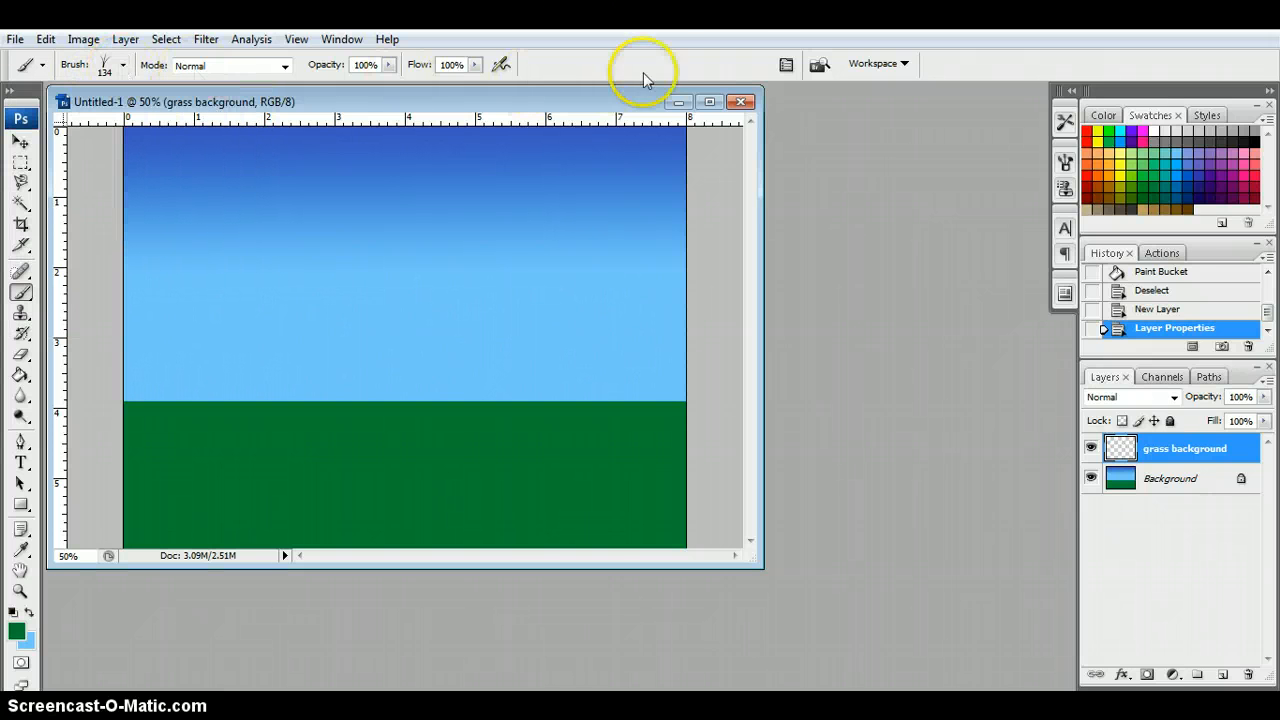
# Open the Brushes palette with the full brush settings and move it slightly lower in the workspace.
pyautogui.click(787, 66)
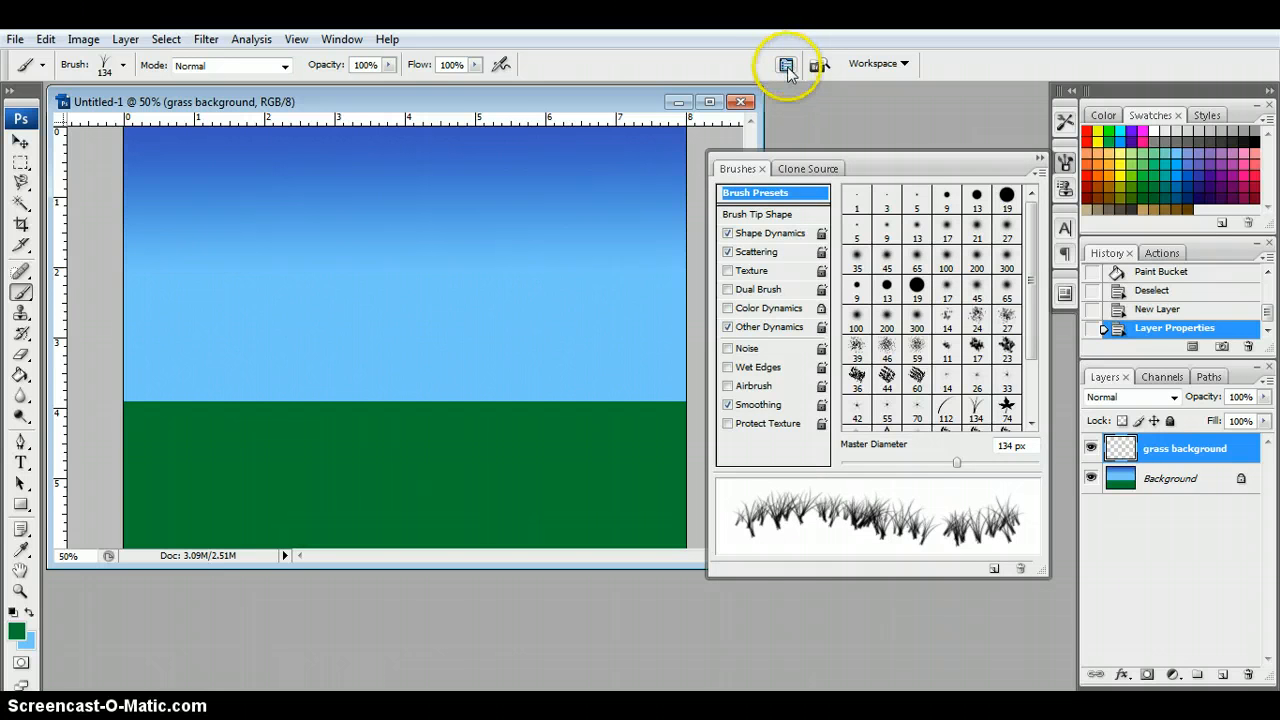
pyautogui.click(786, 64)
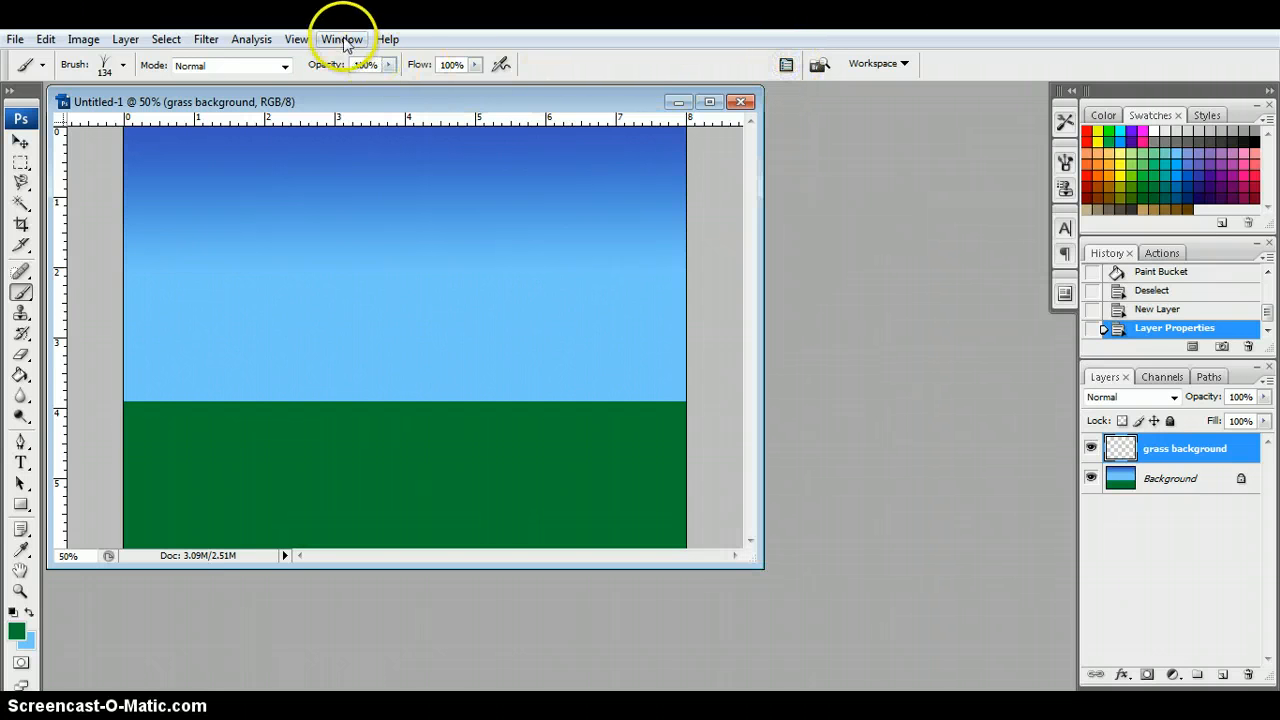
pyautogui.click(342, 40)
pyautogui.click(268, 141)
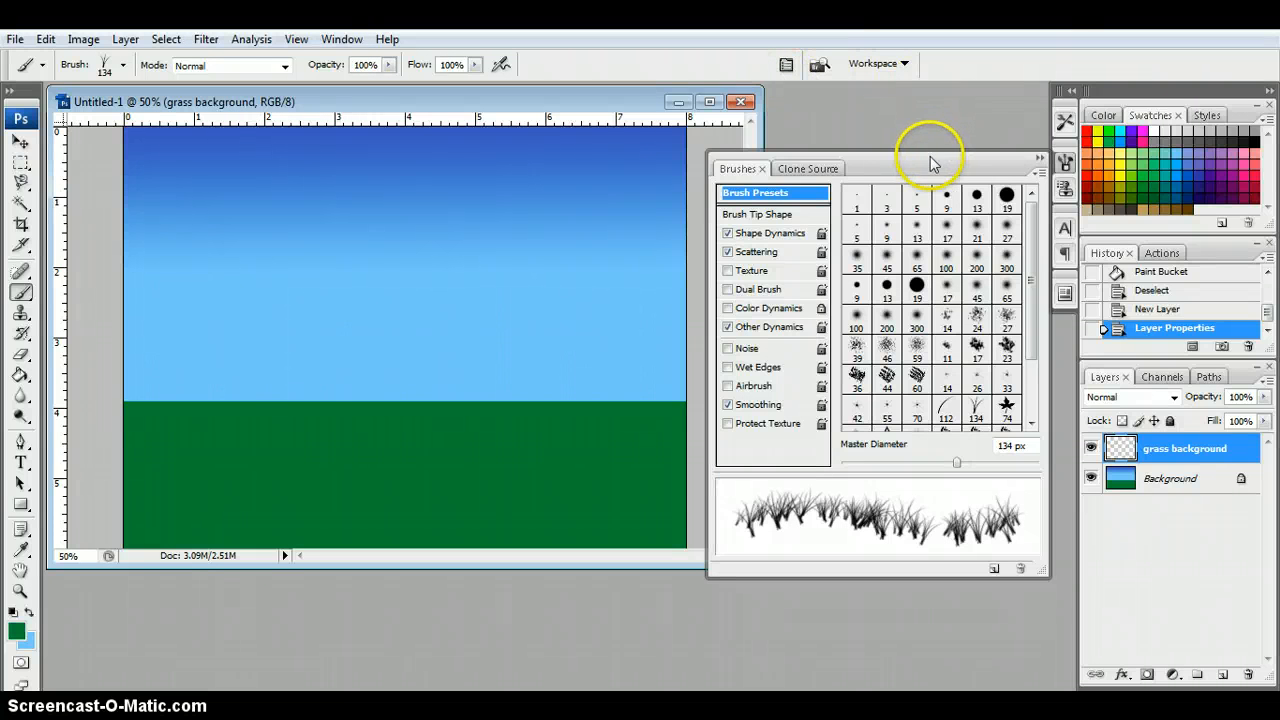
pyautogui.moveTo(930, 163); pyautogui.dragTo(960, 255)
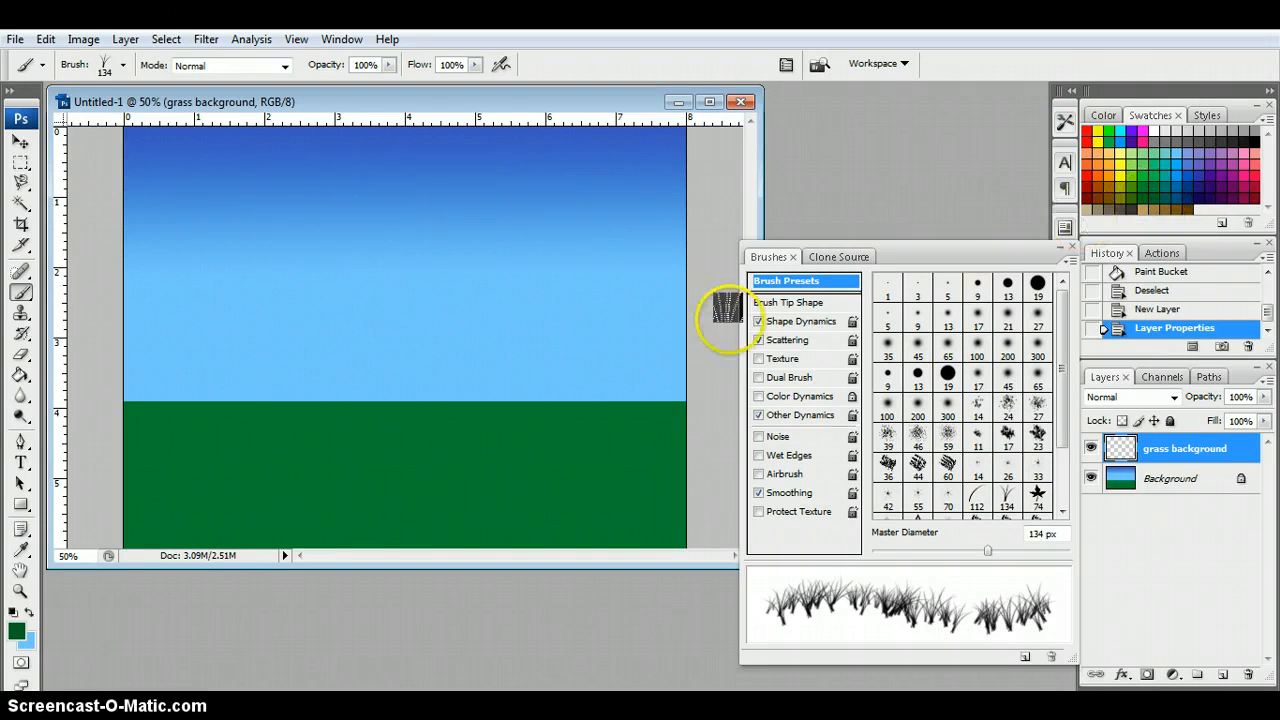
# Swap the foreground and background colors to put dark green in the background, and set the foreground to bright green.
pyautogui.click(307, 598)
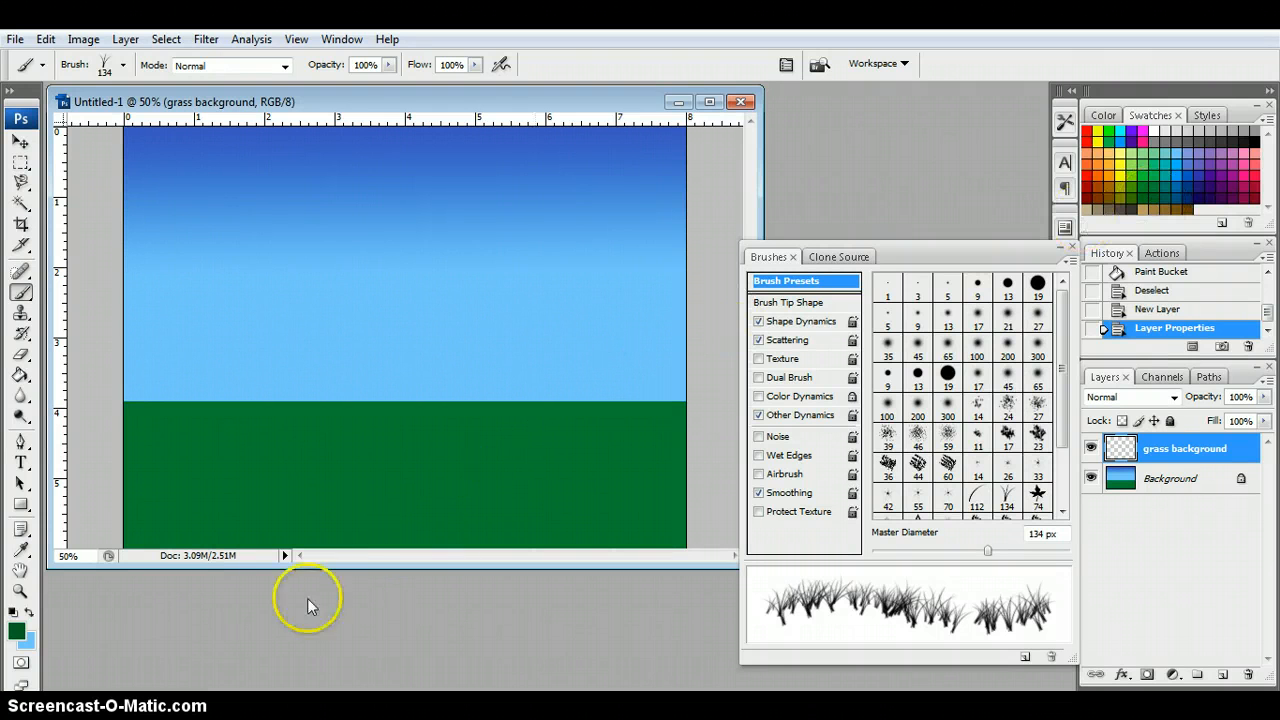
pyautogui.click(29, 611)
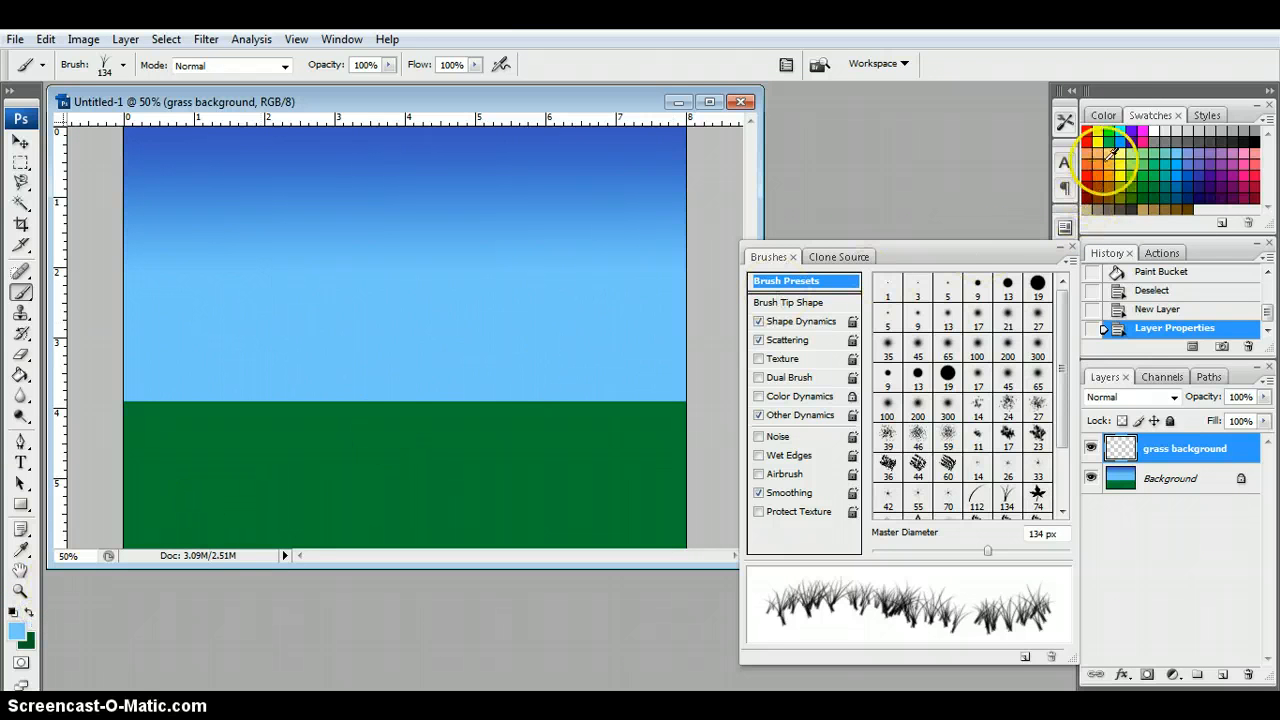
pyautogui.click(1110, 131)
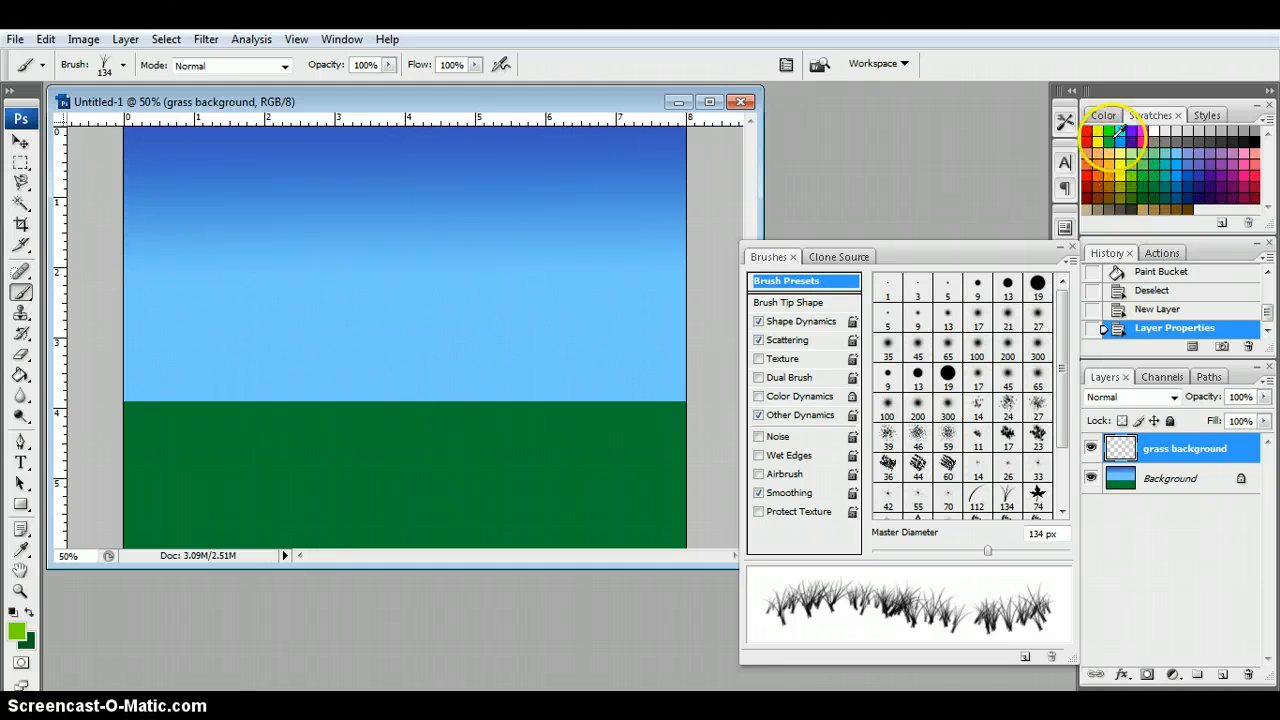
pyautogui.click(1112, 129)
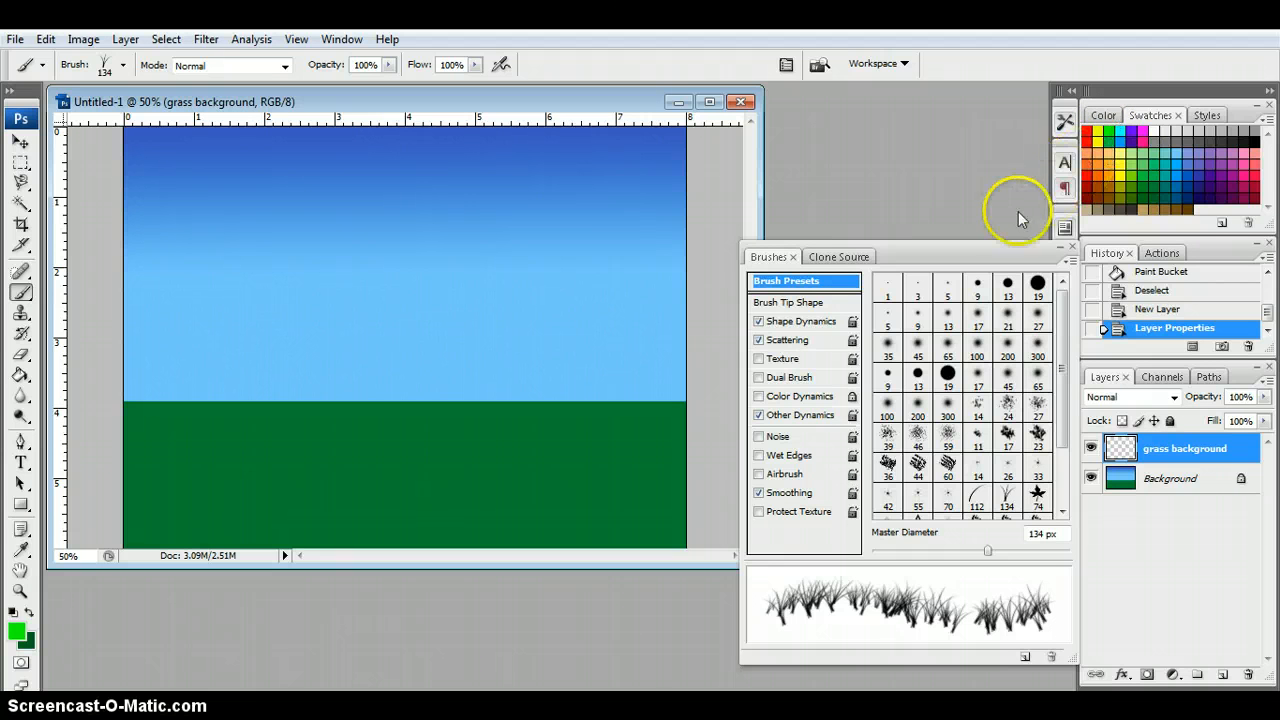
# Move the Brushes palette higher and set the grass brush's scatter to 43% in the Scattering options.
pyautogui.click(979, 257)
pyautogui.moveTo(979, 257)
pyautogui.mouseDown()
pyautogui.moveTo(974, 163)
pyautogui.moveTo(987, 139)
pyautogui.mouseUp()
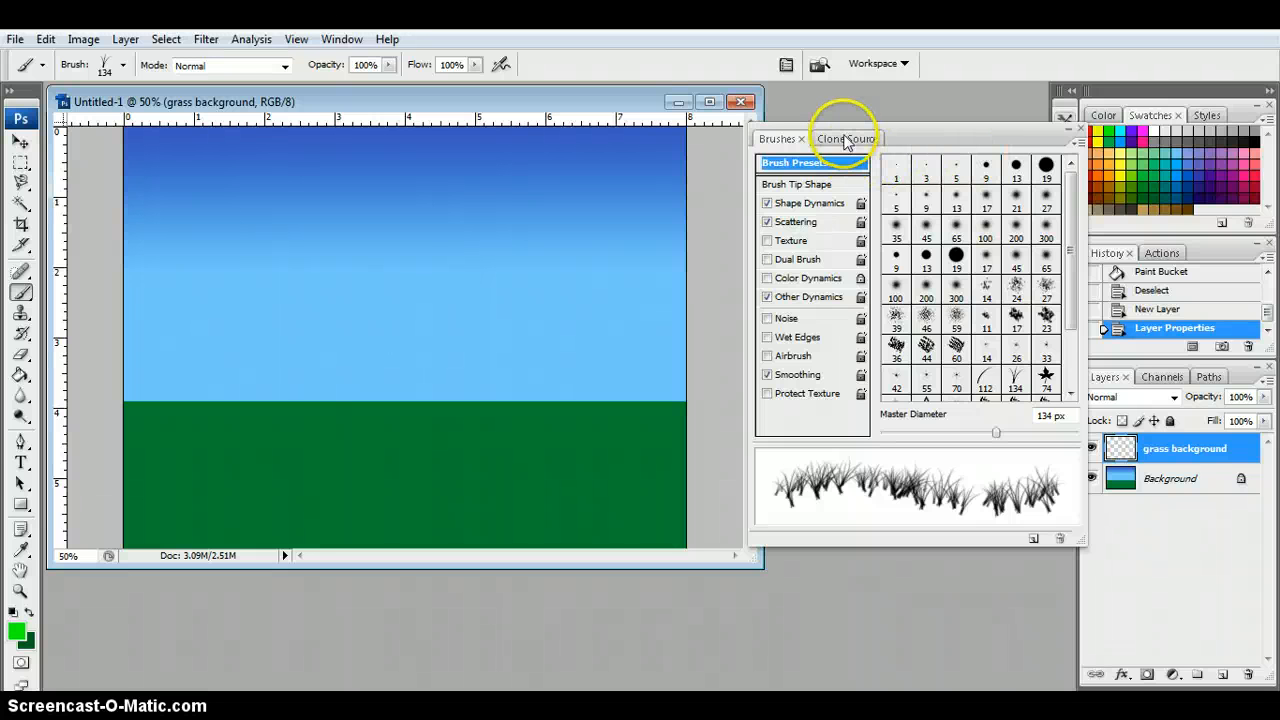
pyautogui.click(789, 206)
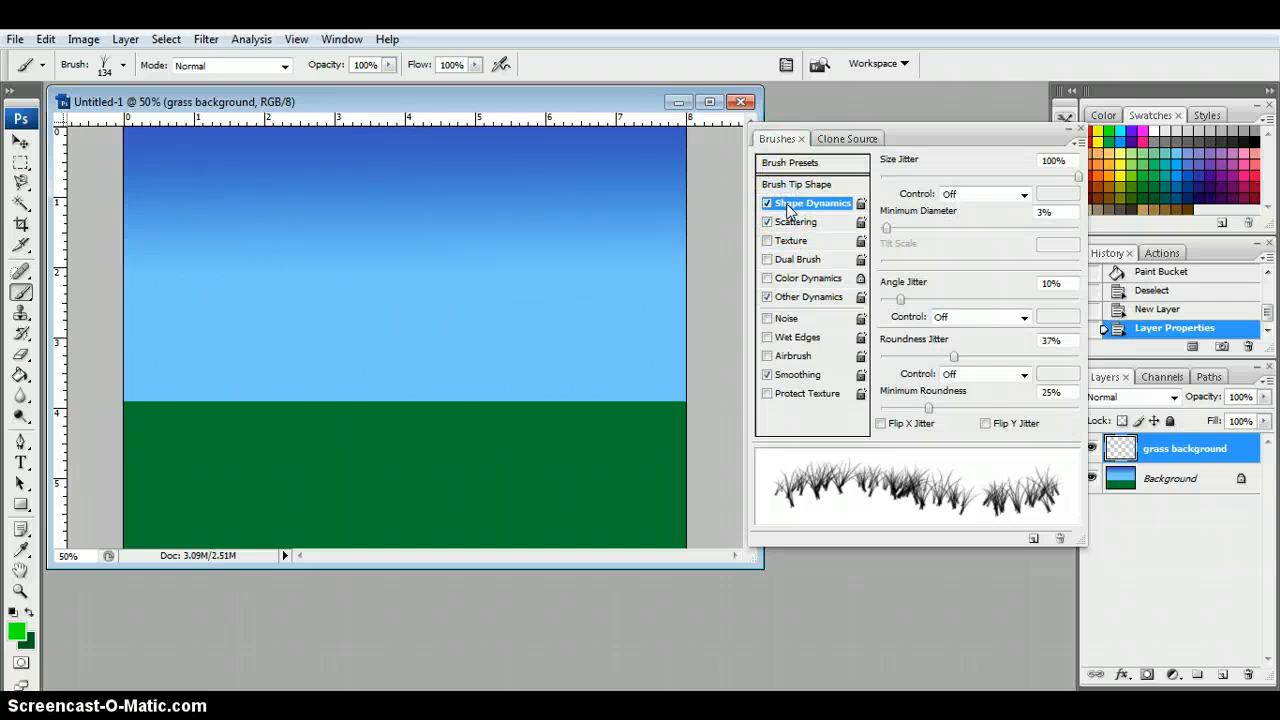
pyautogui.click(791, 226)
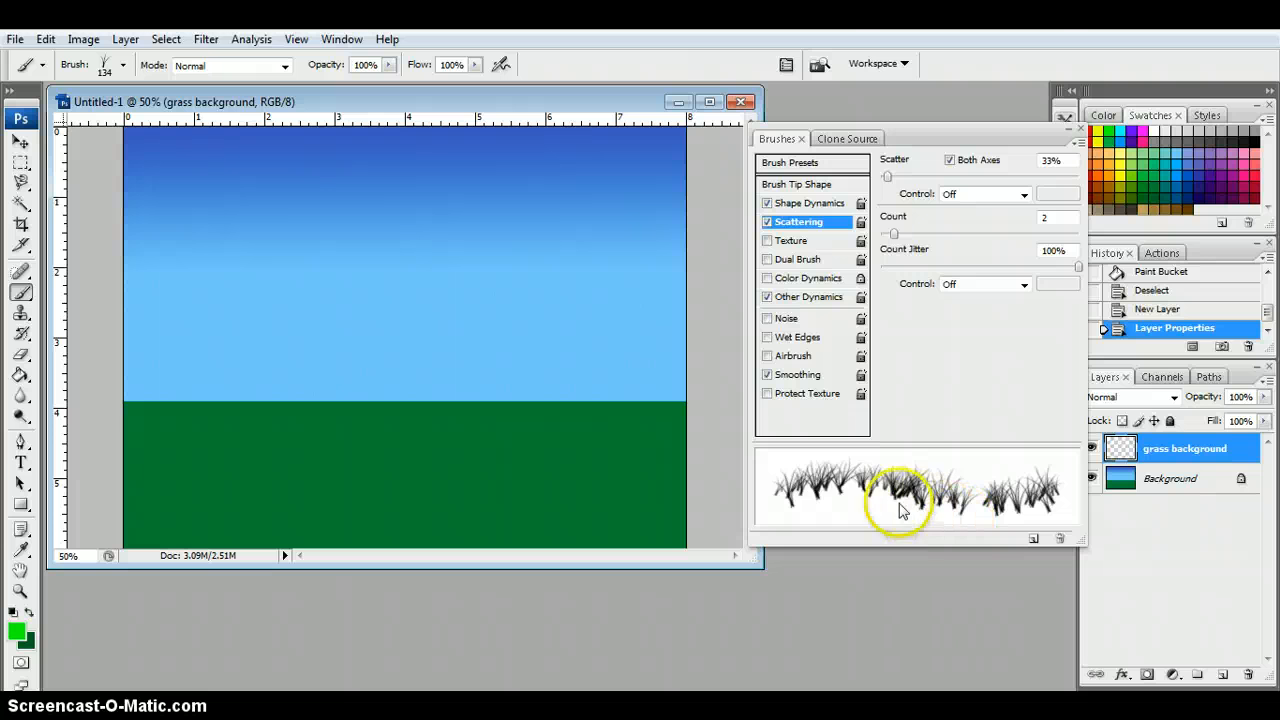
pyautogui.moveTo(889, 177)
pyautogui.mouseDown()
pyautogui.moveTo(962, 183)
pyautogui.moveTo(929, 178)
pyautogui.moveTo(891, 195)
pyautogui.moveTo(890, 210)
pyautogui.mouseUp()
pyautogui.click(890, 181)
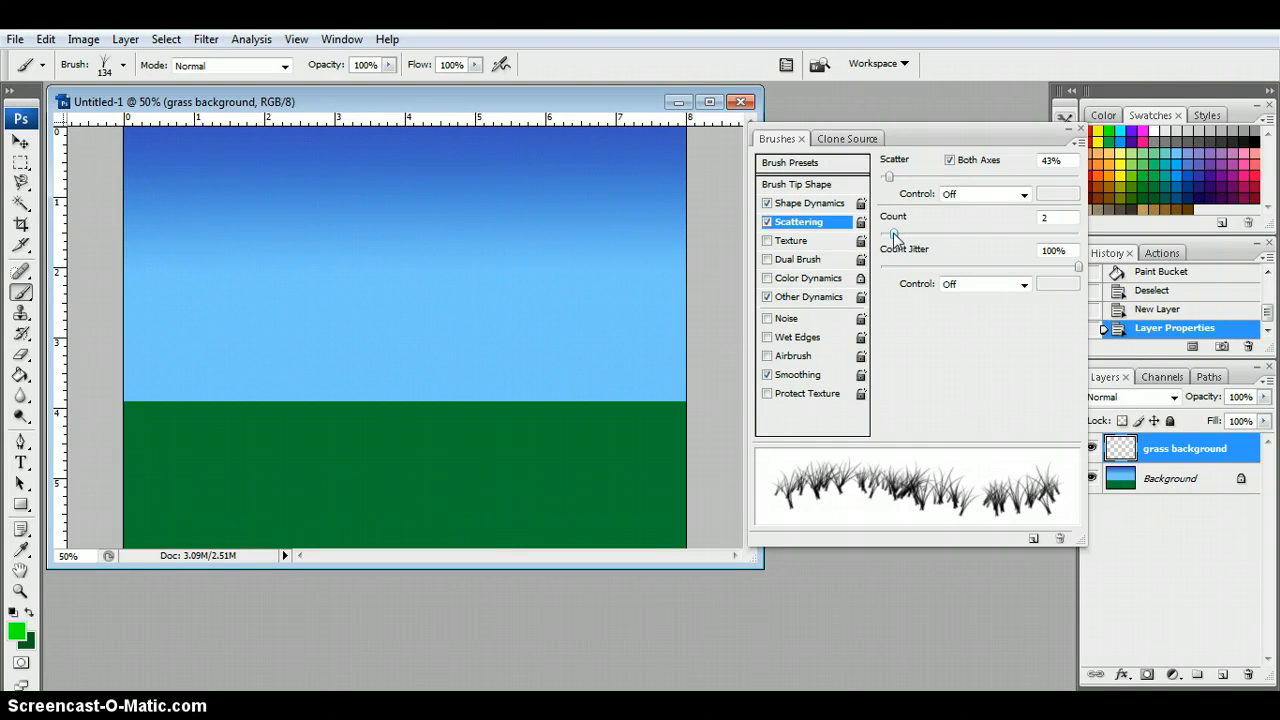
# Set the grass brush's scattering count to 4 and its count jitter to 89%.
pyautogui.moveTo(893, 236); pyautogui.dragTo(918, 240)
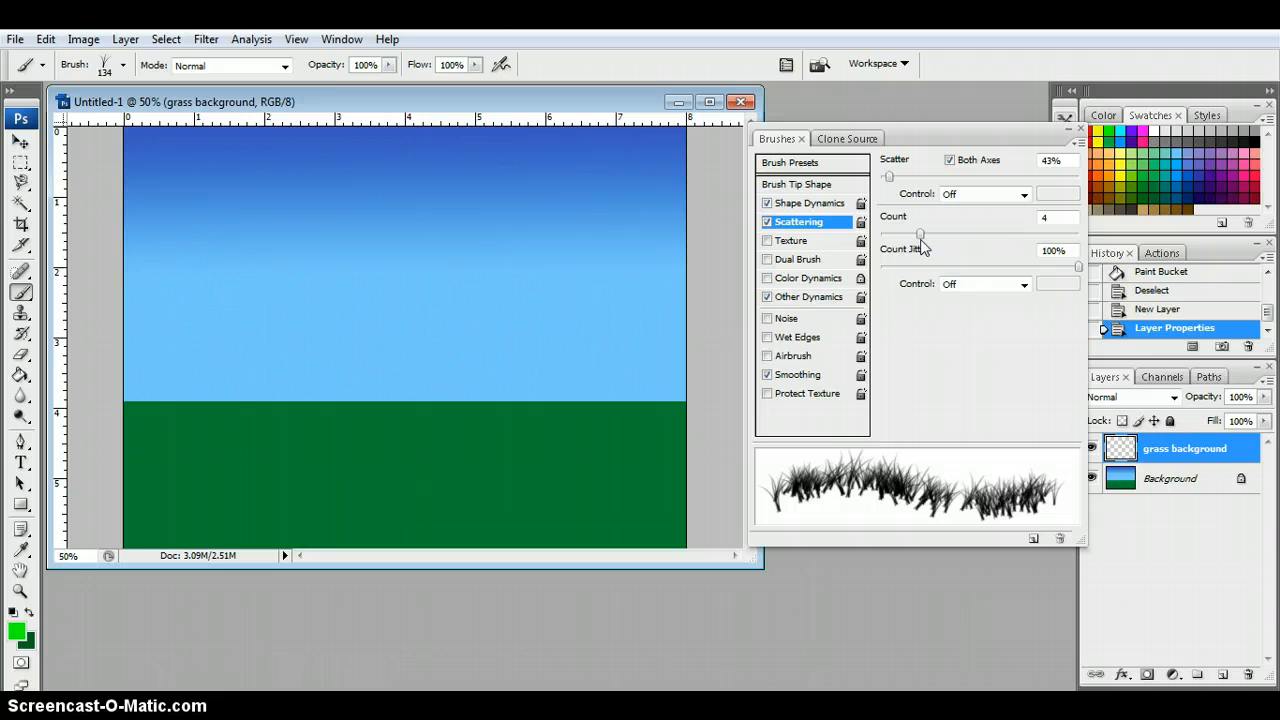
pyautogui.moveTo(1078, 266); pyautogui.dragTo(1075, 275)
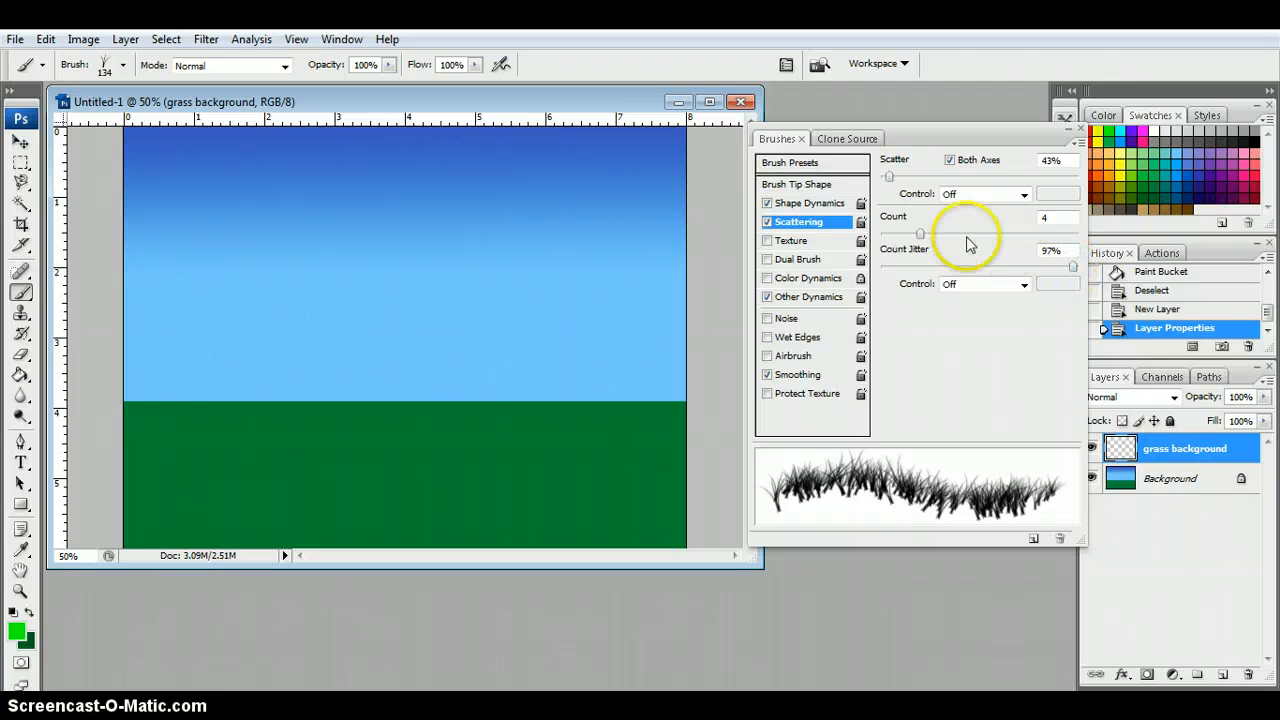
pyautogui.moveTo(921, 233); pyautogui.dragTo(865, 248)
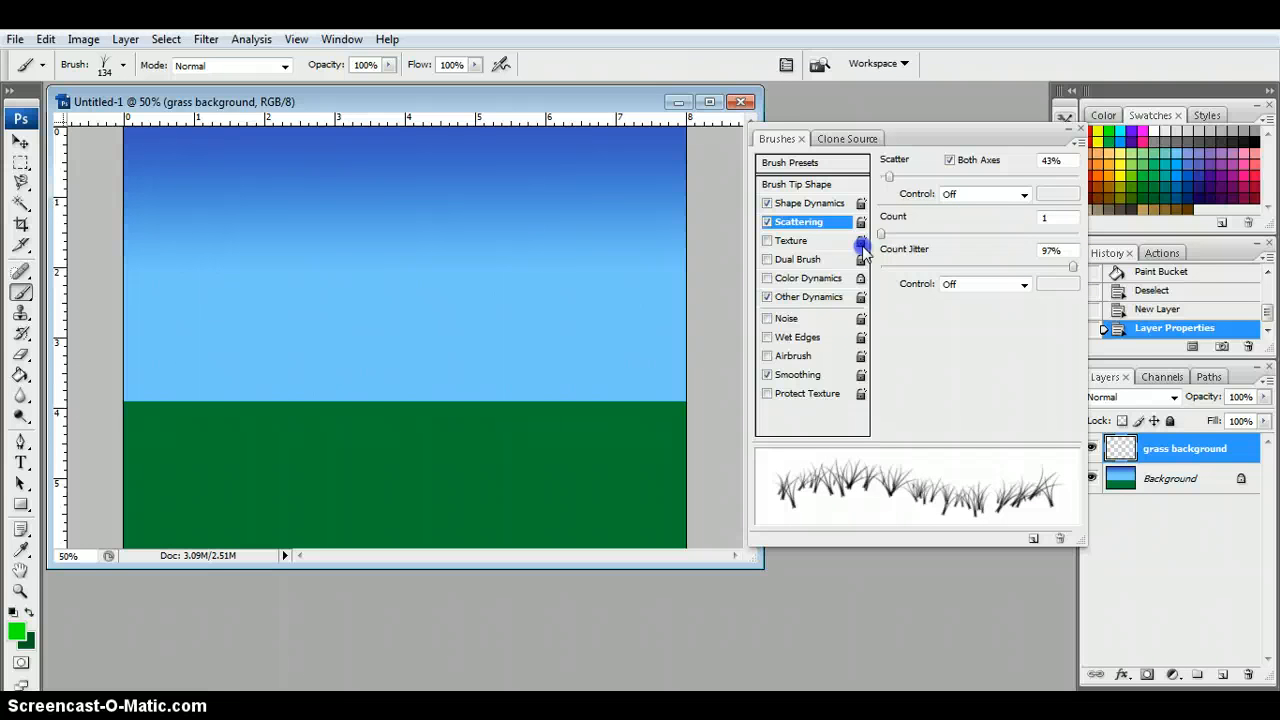
pyautogui.moveTo(872, 252)
pyautogui.mouseDown()
pyautogui.moveTo(1010, 226)
pyautogui.moveTo(895, 252)
pyautogui.moveTo(918, 252)
pyautogui.mouseUp()
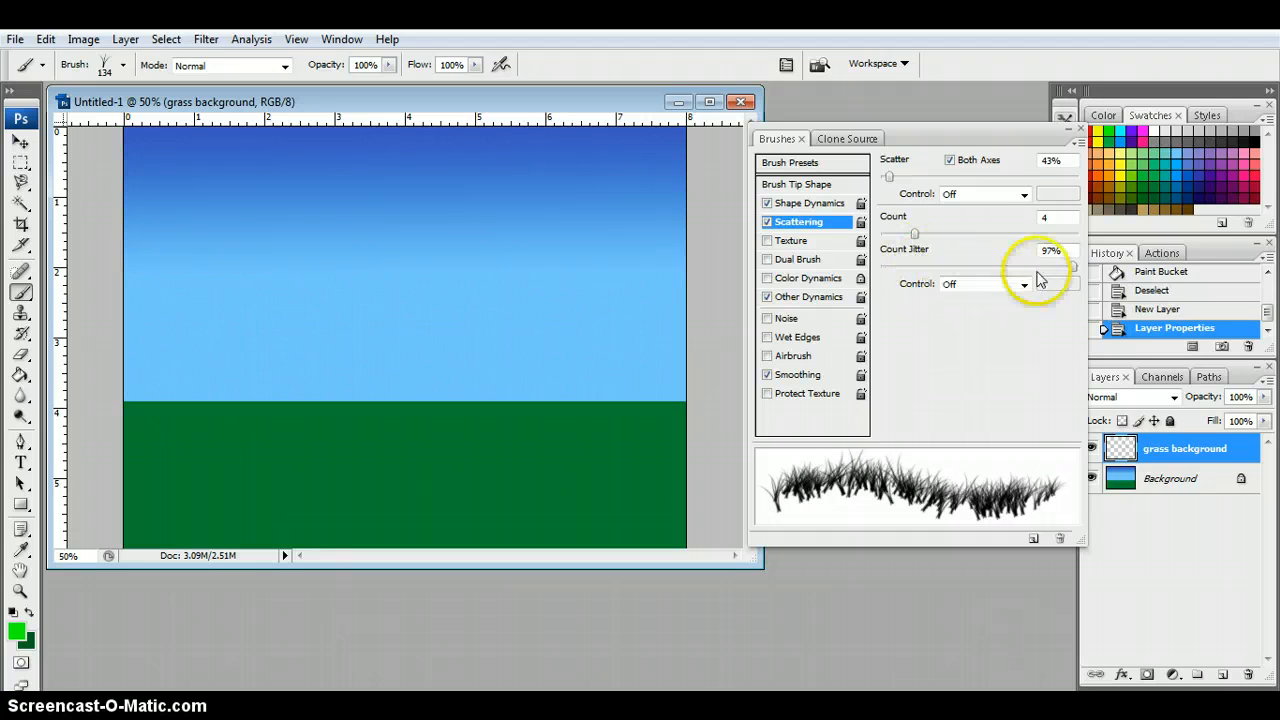
pyautogui.moveTo(1074, 267)
pyautogui.mouseDown()
pyautogui.moveTo(906, 295)
pyautogui.moveTo(1060, 279)
pyautogui.mouseUp()
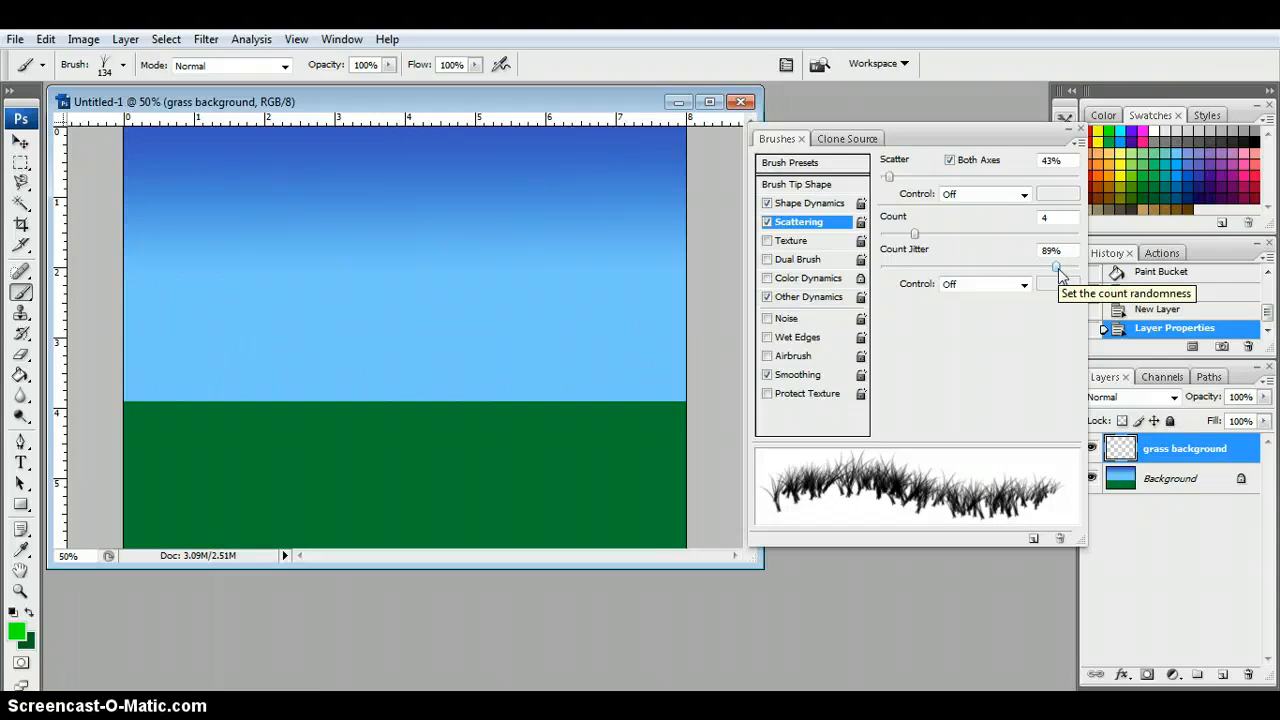
# Enable Color Dynamics for the grass brush, try a hue jitter of 100%, and set it back to 0%.
pyautogui.click(800, 280)
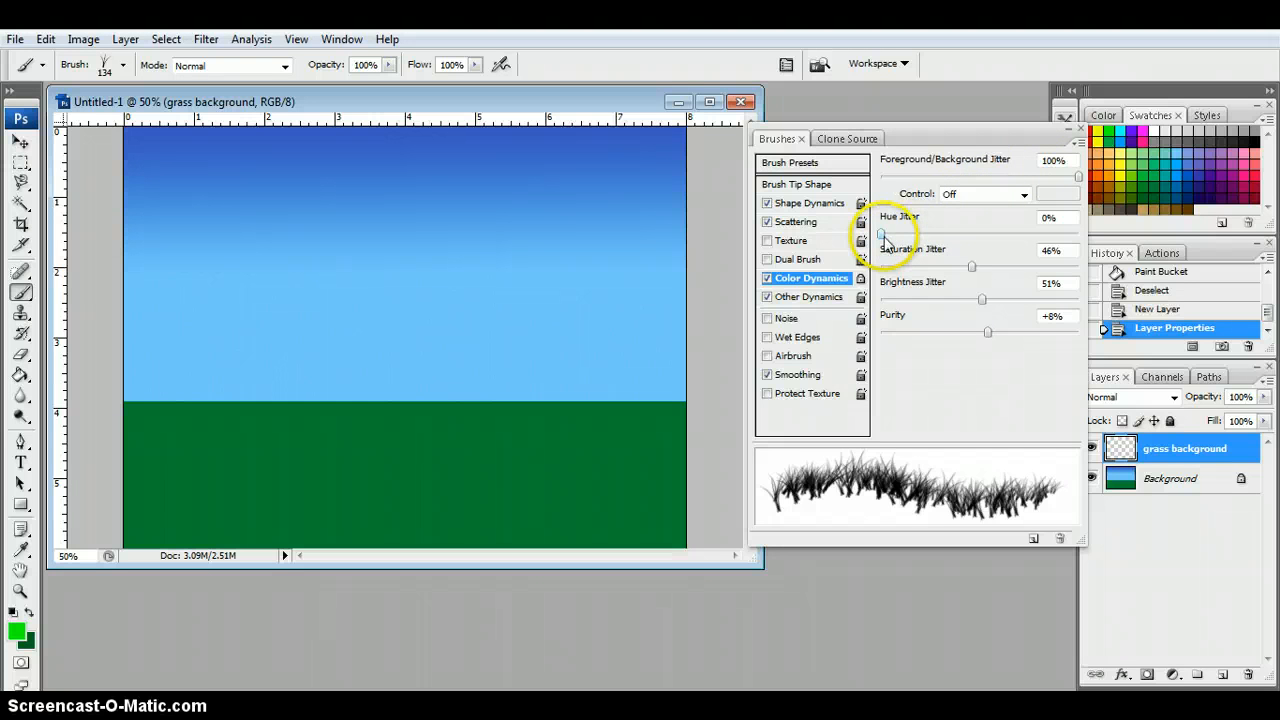
pyautogui.moveTo(882, 236); pyautogui.dragTo(1072, 236)
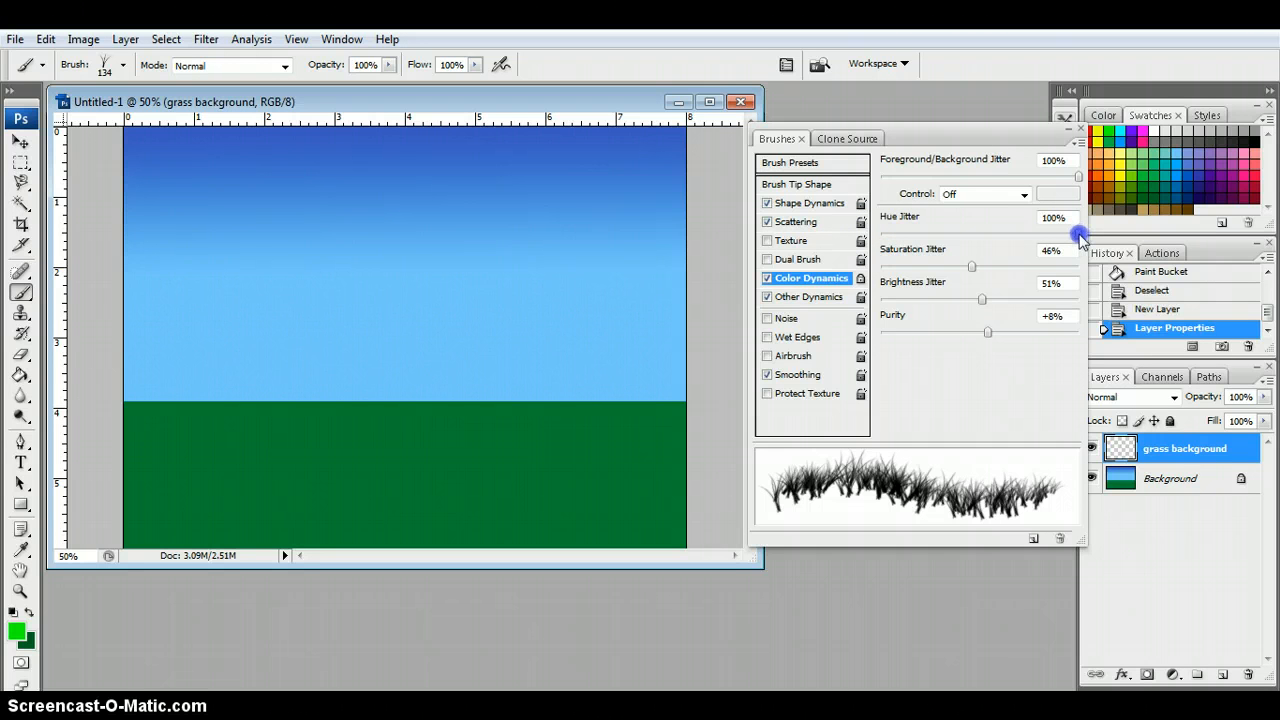
pyautogui.moveTo(1078, 236); pyautogui.dragTo(908, 230)
pyautogui.click(904, 242)
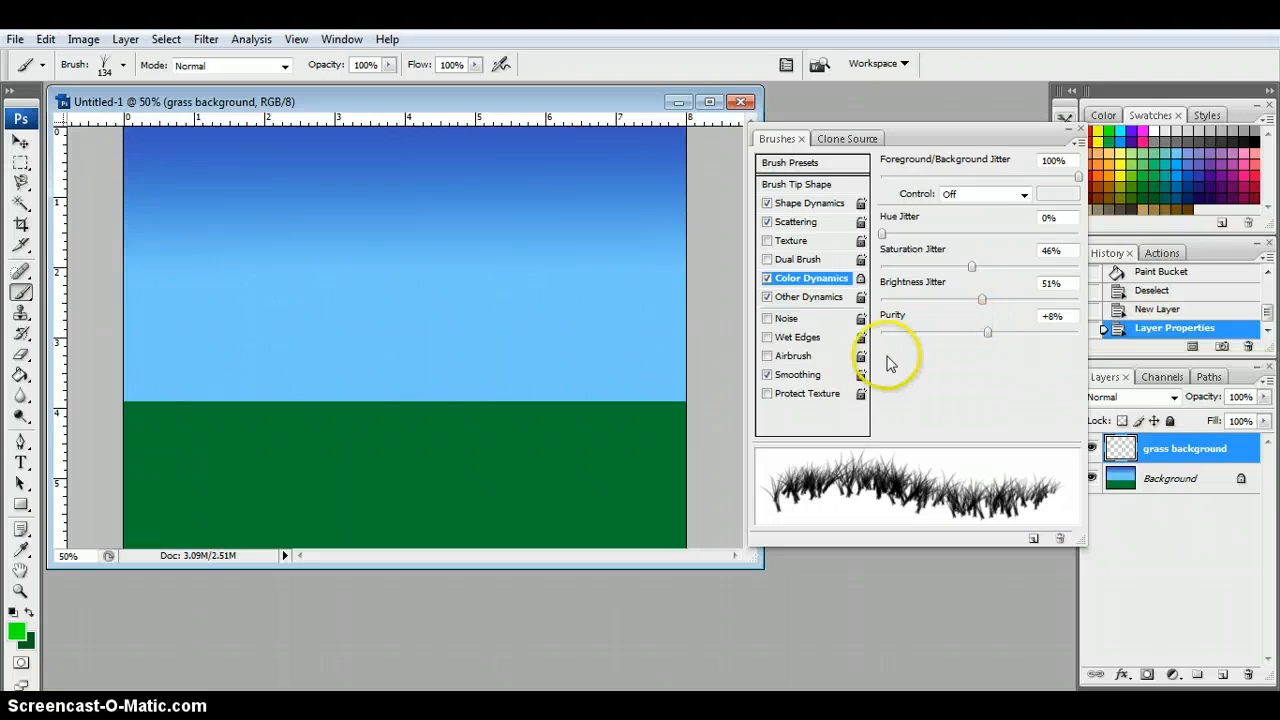
# Set the grass brush's angle jitter to 6% in the Shape Dynamics options.
pyautogui.click(790, 205)
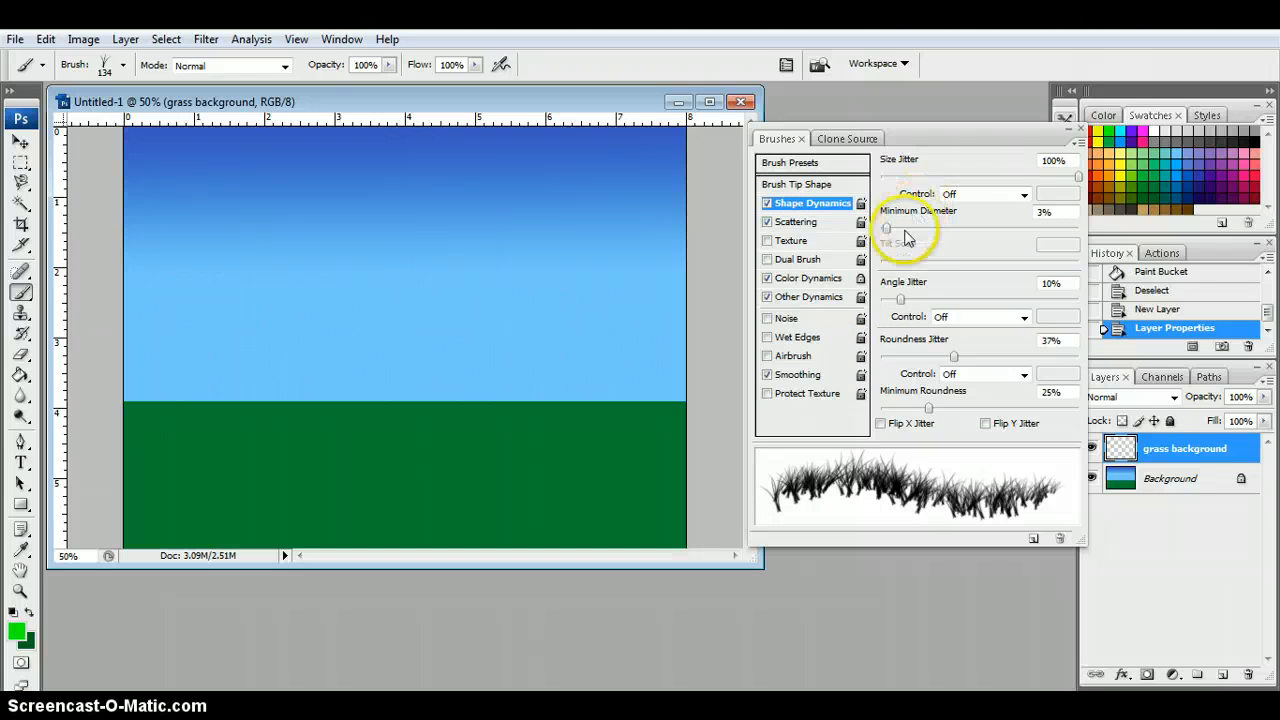
pyautogui.moveTo(903, 303)
pyautogui.mouseDown()
pyautogui.moveTo(1009, 297)
pyautogui.moveTo(920, 320)
pyautogui.moveTo(893, 349)
pyautogui.mouseUp()
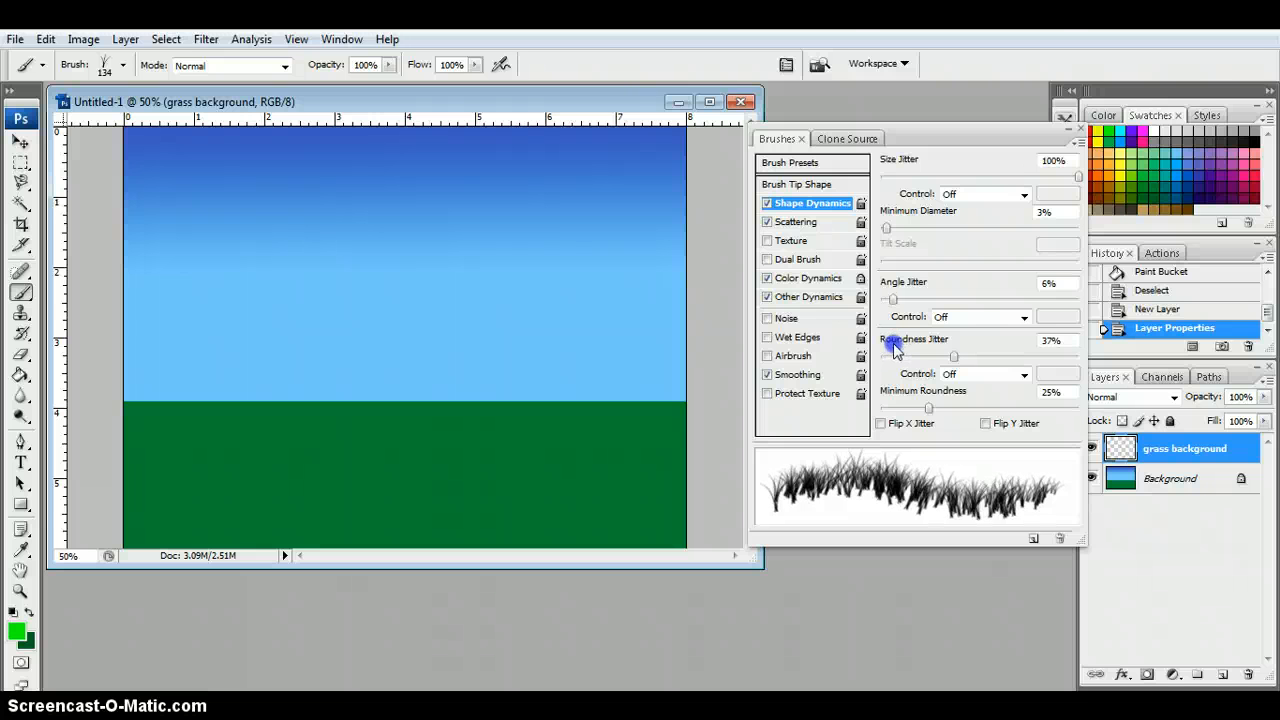
pyautogui.click(901, 298)
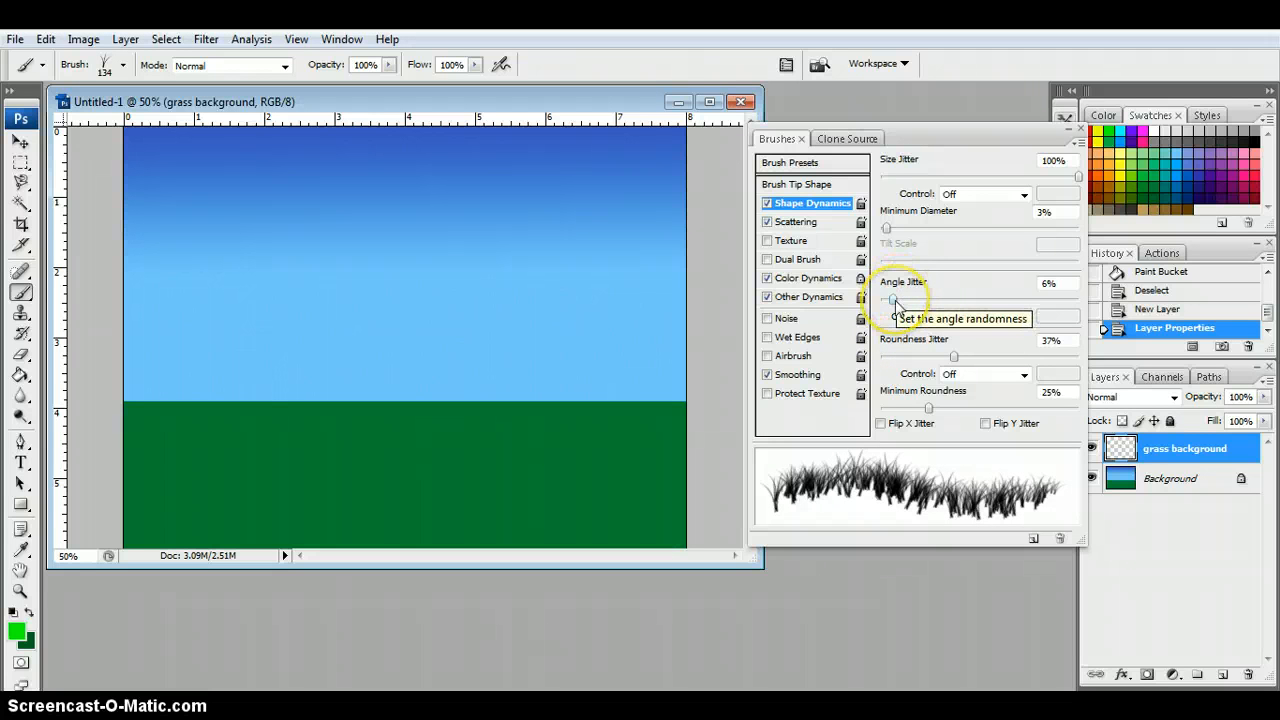
# Set the grass brush's angle jitter to 9% and paint a dense grass strip along the horizon on the grass background layer.
pyautogui.moveTo(894, 300); pyautogui.dragTo(897, 303)
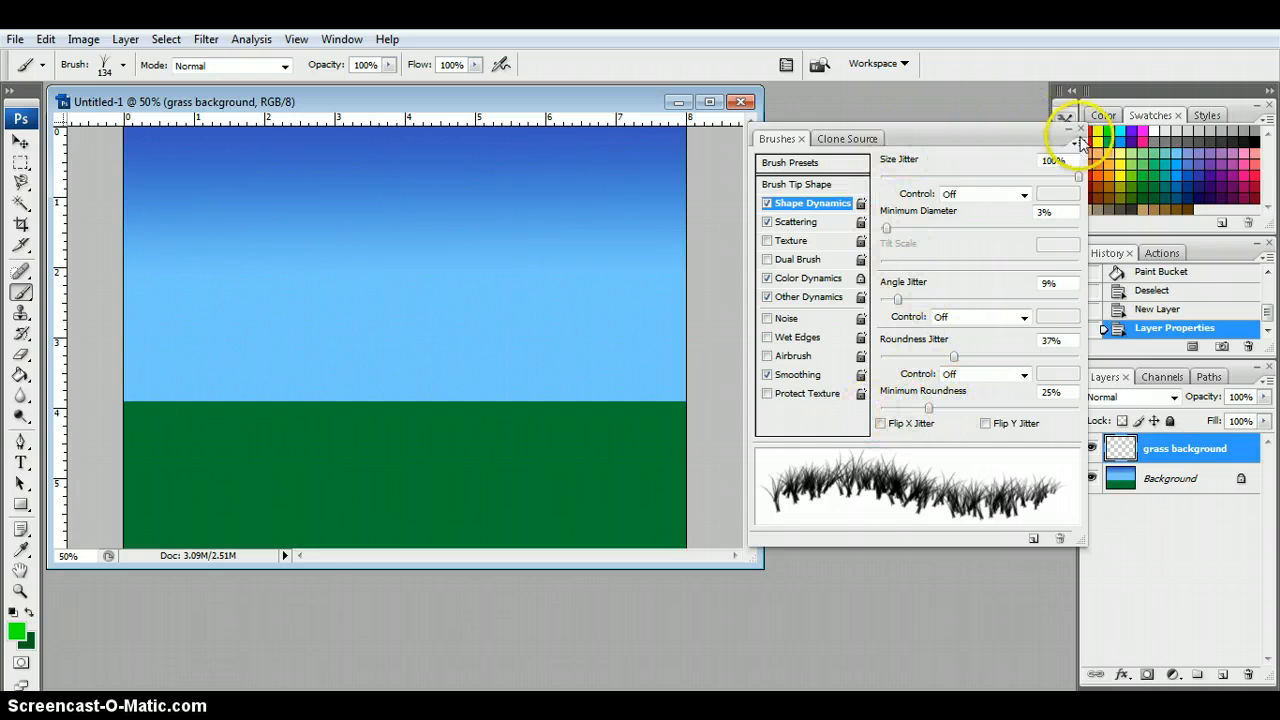
pyautogui.click(1084, 132)
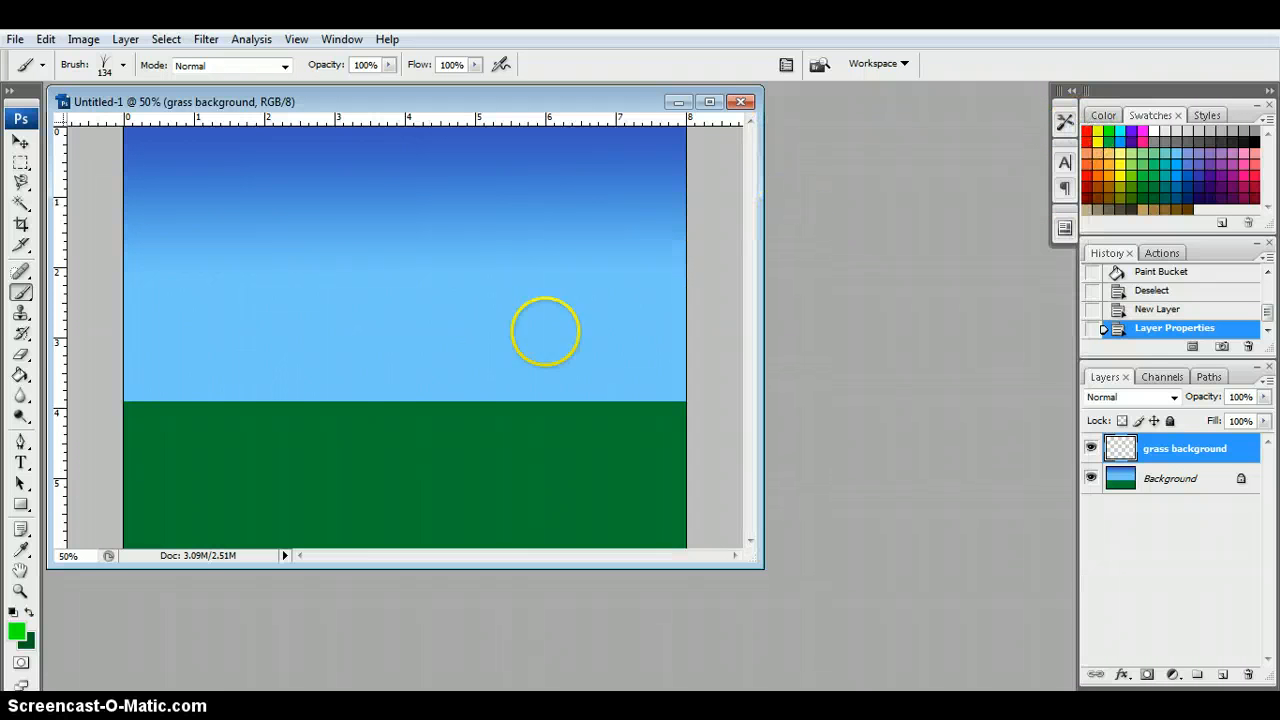
pyautogui.click(141, 400)
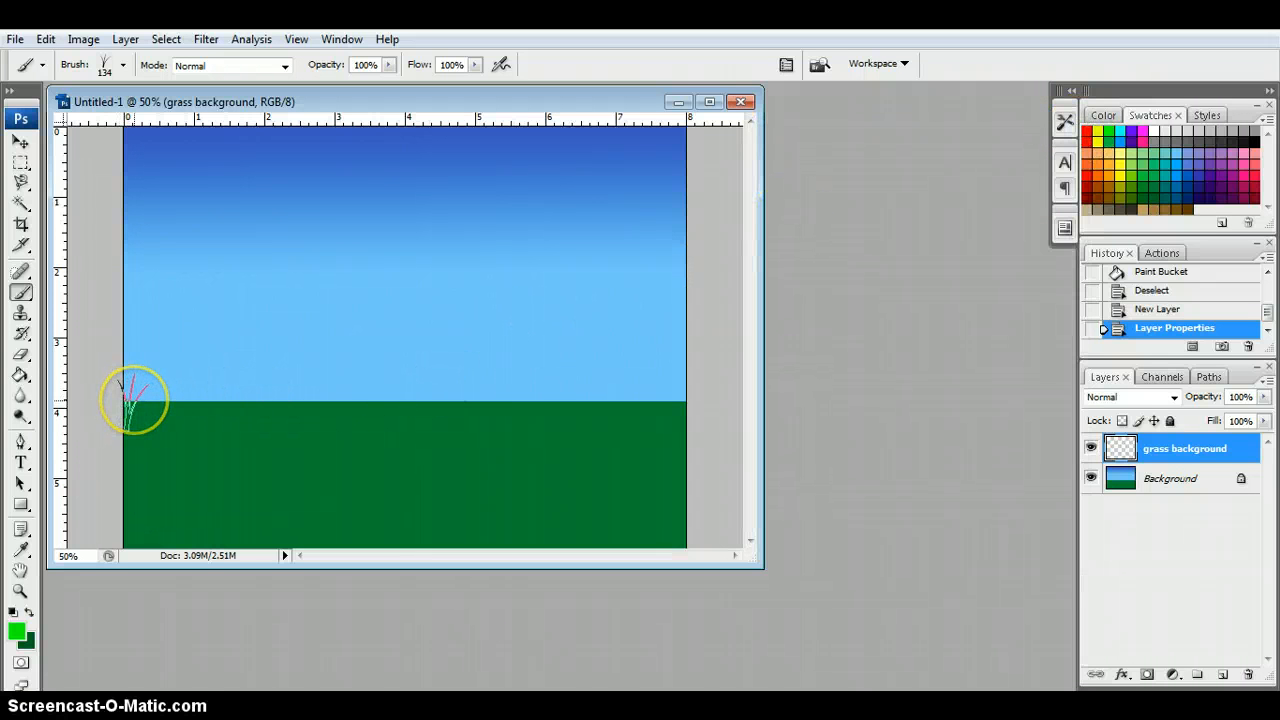
pyautogui.moveTo(133, 398)
pyautogui.mouseDown()
pyautogui.moveTo(689, 406)
pyautogui.moveTo(669, 410)
pyautogui.mouseUp()
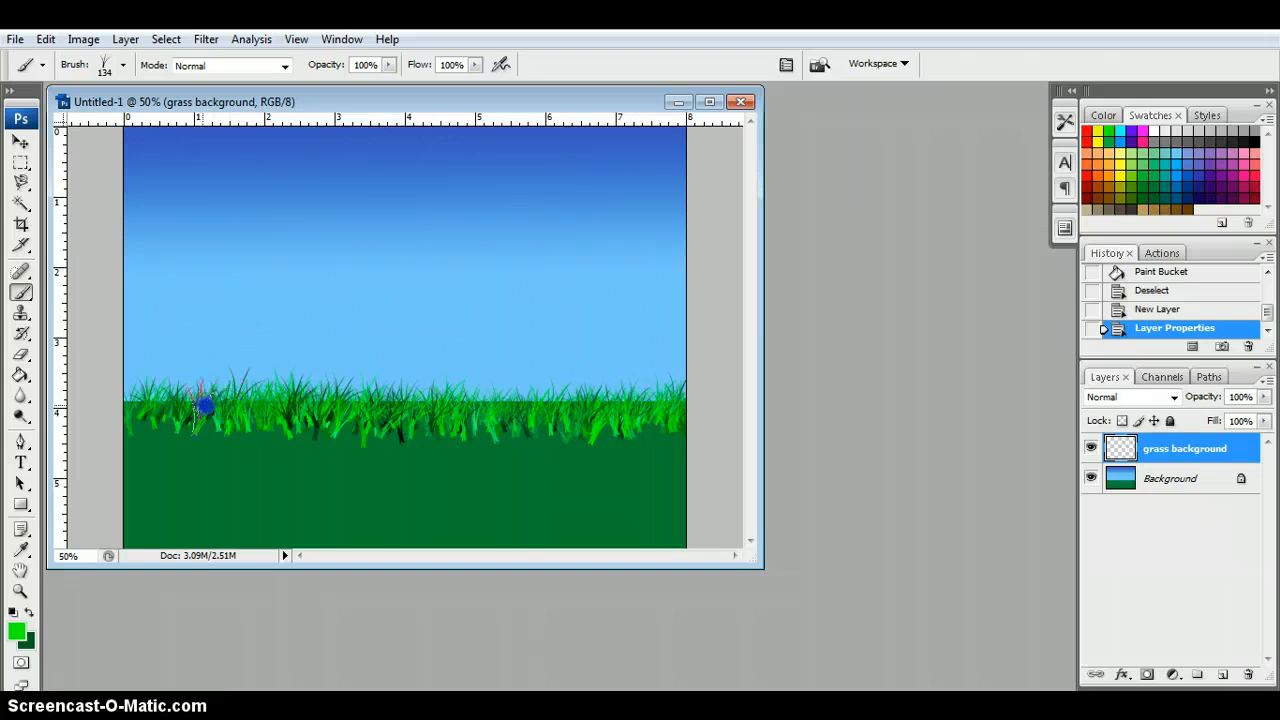
pyautogui.moveTo(130, 405)
pyautogui.mouseDown()
pyautogui.moveTo(682, 396)
pyautogui.moveTo(451, 409)
pyautogui.mouseUp()
pyautogui.moveTo(408, 408); pyautogui.dragTo(128, 405)
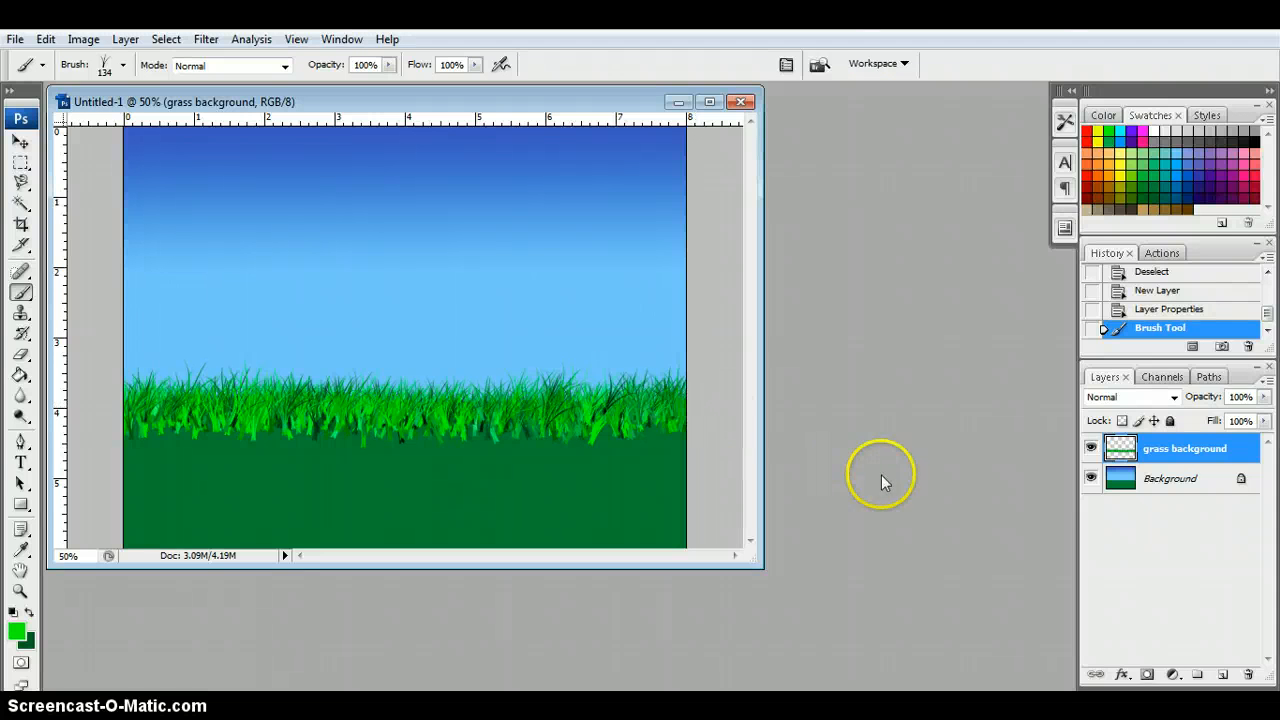
# Add a layer named grass 2 and paint a second grass strip on it just below the first with a 162 px brush.
pyautogui.click(1222, 676)
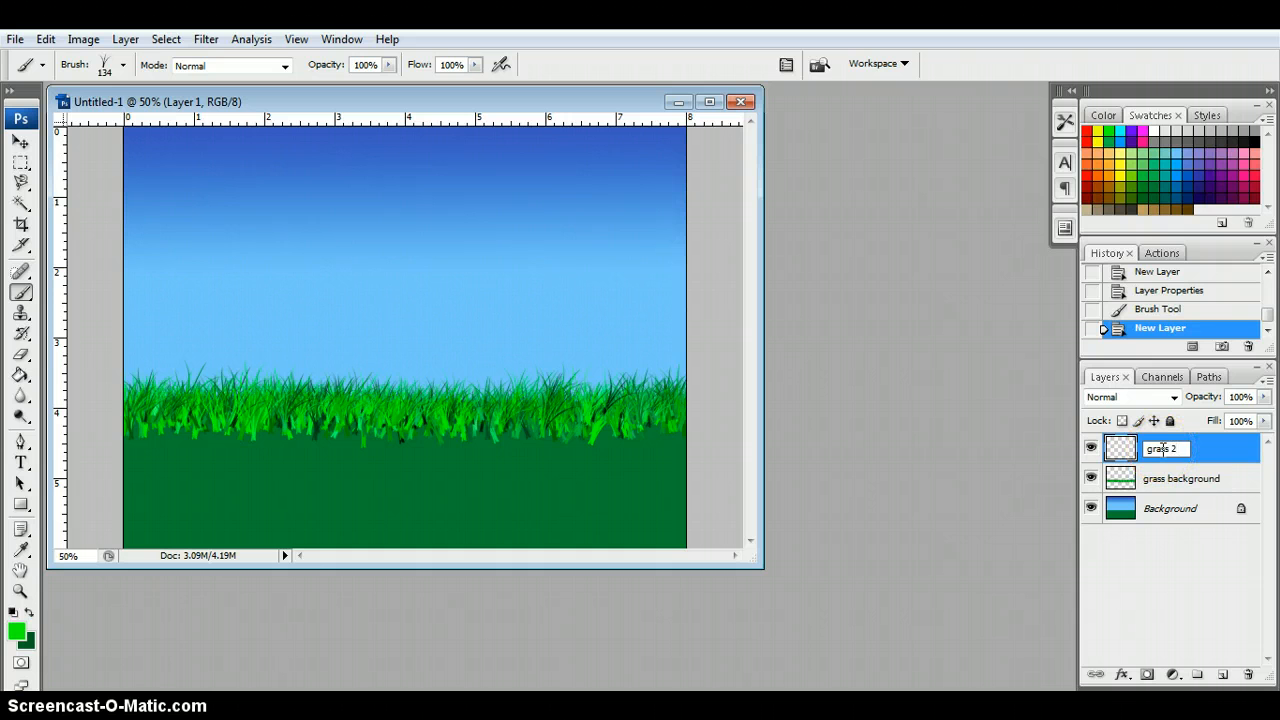
pyautogui.press('Return')
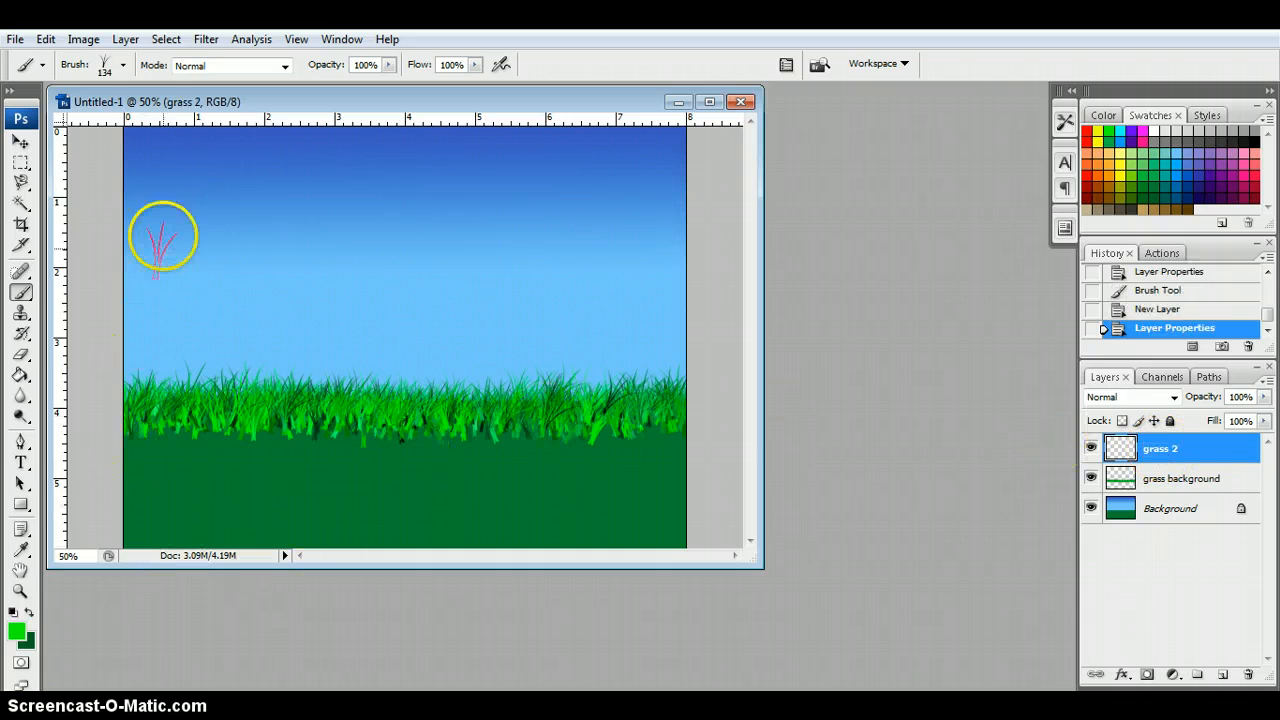
pyautogui.click(123, 65)
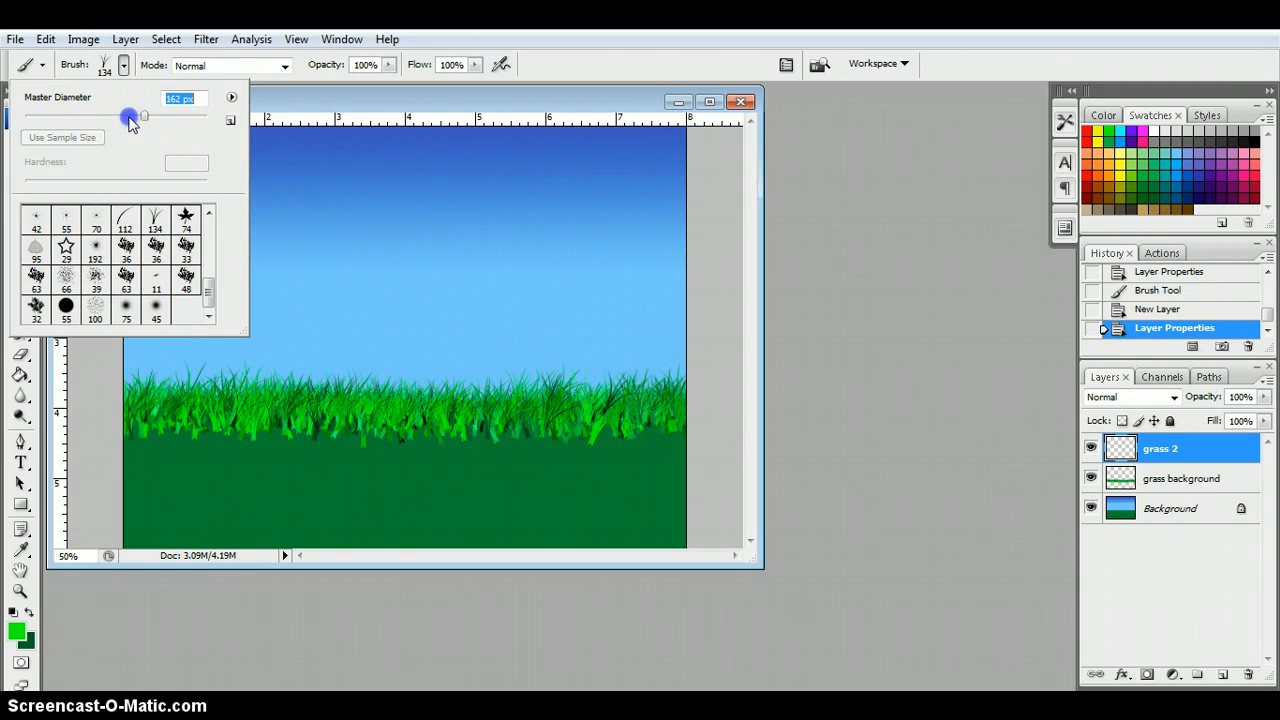
pyautogui.click(106, 62)
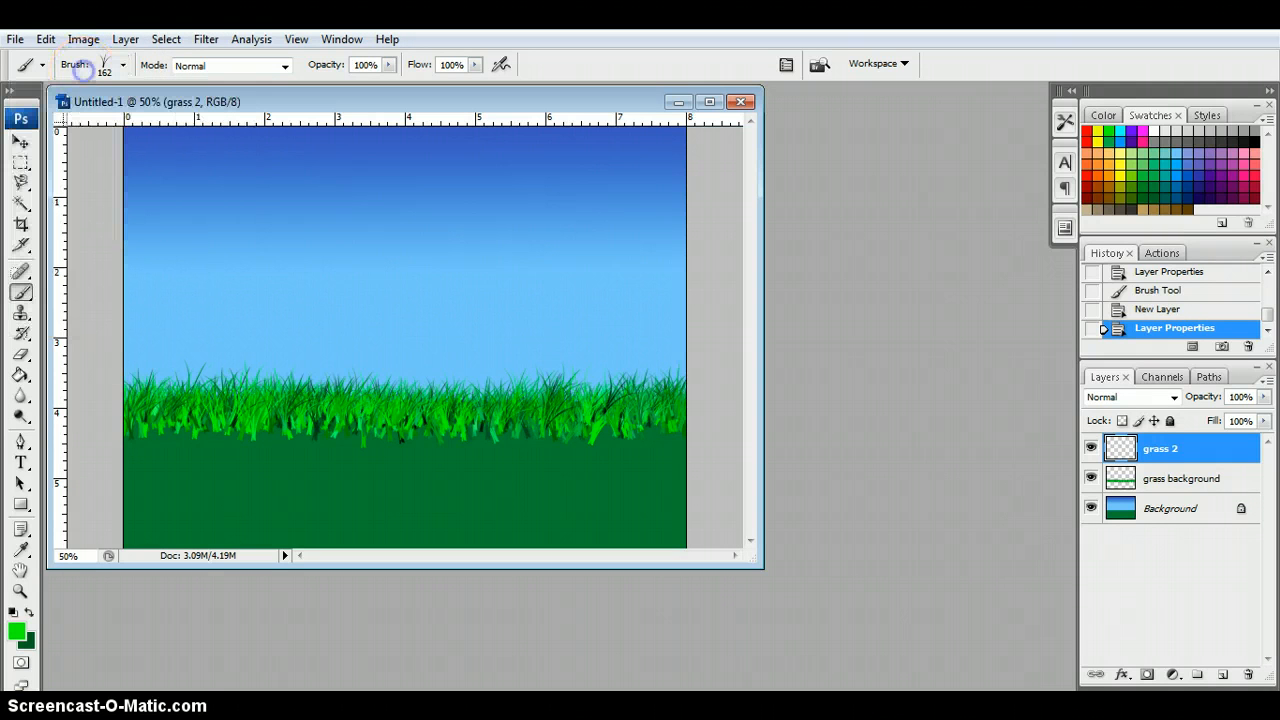
pyautogui.moveTo(135, 436)
pyautogui.mouseDown()
pyautogui.moveTo(686, 429)
pyautogui.moveTo(132, 448)
pyautogui.moveTo(490, 462)
pyautogui.moveTo(682, 452)
pyautogui.moveTo(124, 452)
pyautogui.moveTo(386, 457)
pyautogui.moveTo(506, 437)
pyautogui.moveTo(518, 450)
pyautogui.mouseUp()
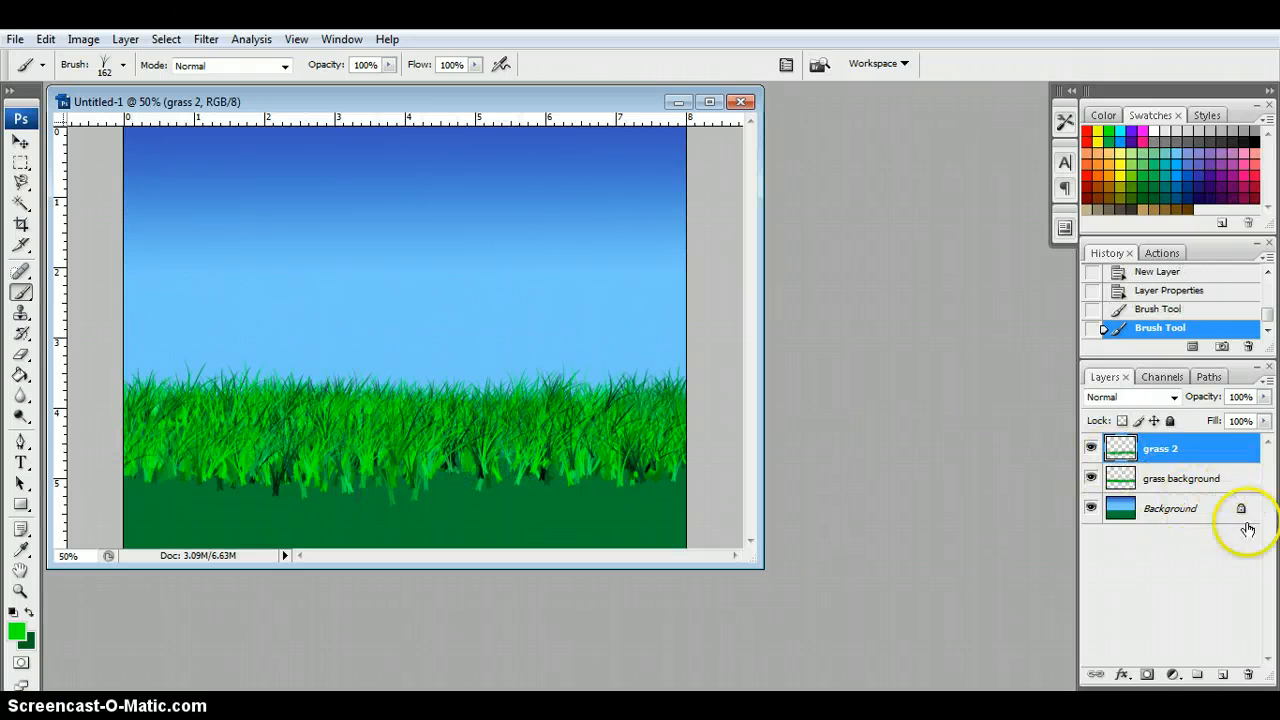
# Add another layer and paint a third grass strip on it below the second, with the brush enlarged to 193 px.
pyautogui.click(1225, 676)
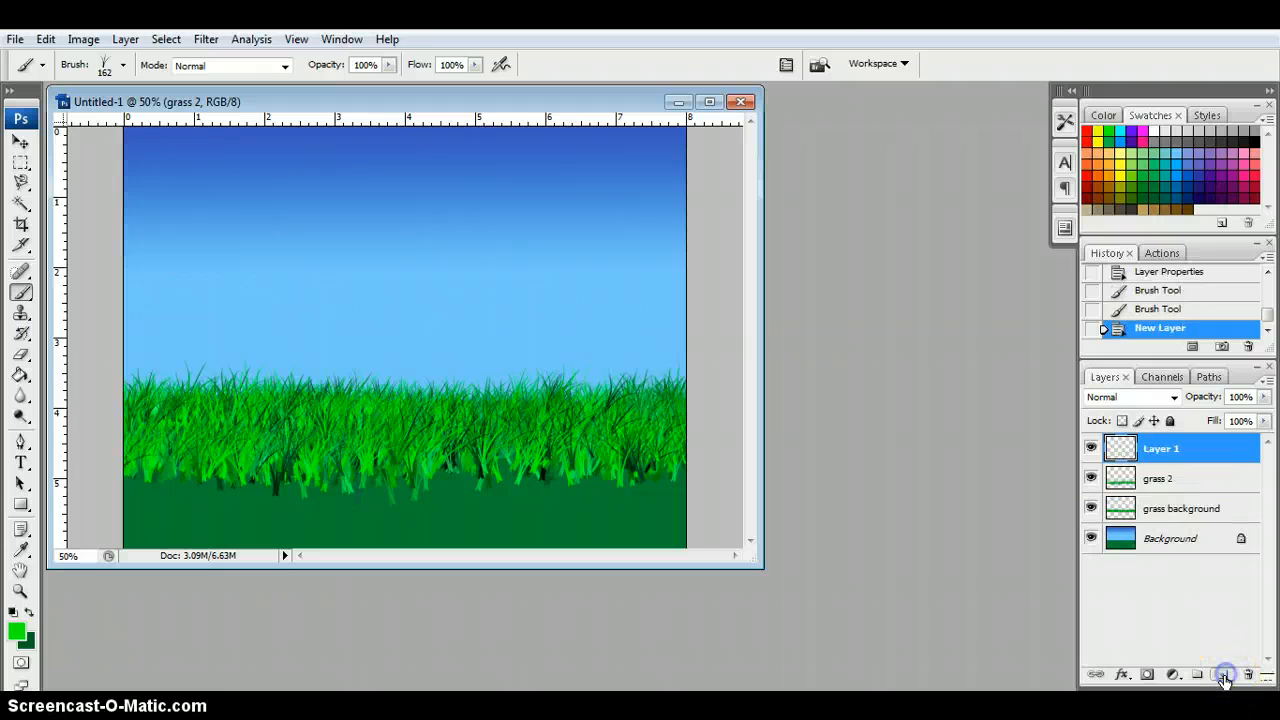
pyautogui.click(123, 65)
pyautogui.moveTo(140, 120); pyautogui.dragTo(146, 121)
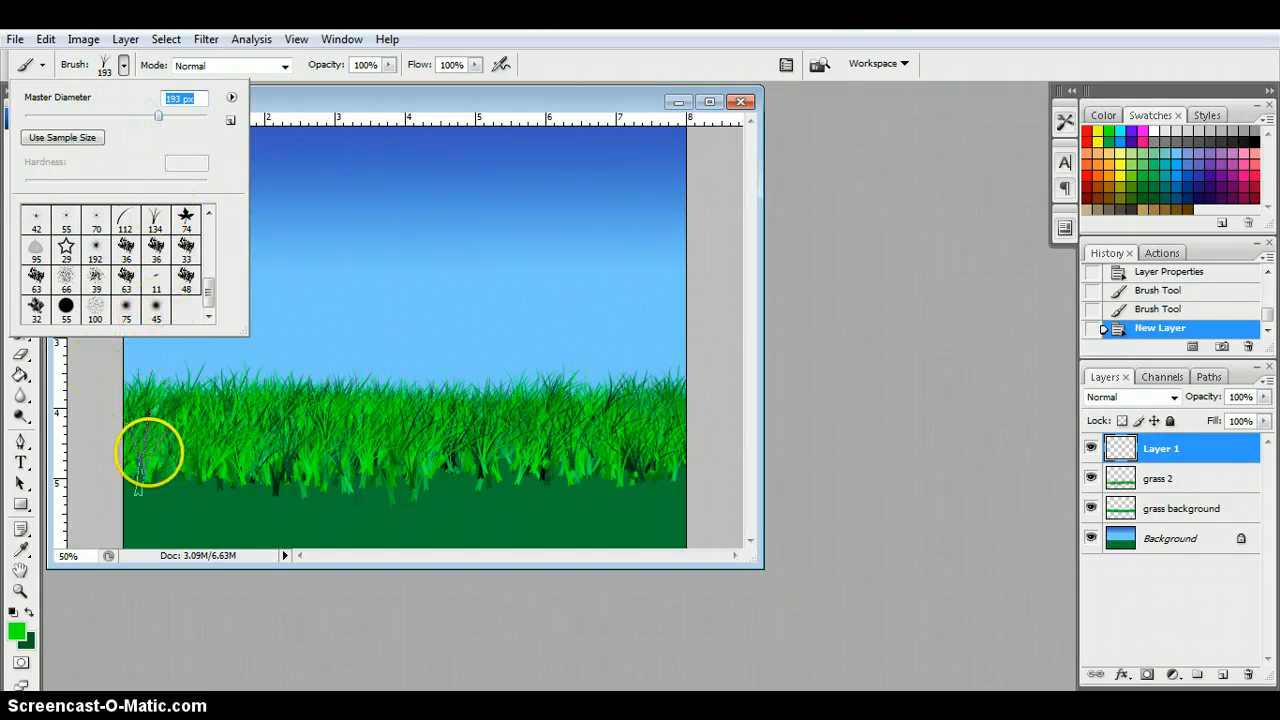
pyautogui.moveTo(138, 478)
pyautogui.mouseDown()
pyautogui.moveTo(695, 471)
pyautogui.moveTo(125, 486)
pyautogui.moveTo(360, 499)
pyautogui.moveTo(668, 490)
pyautogui.mouseUp()
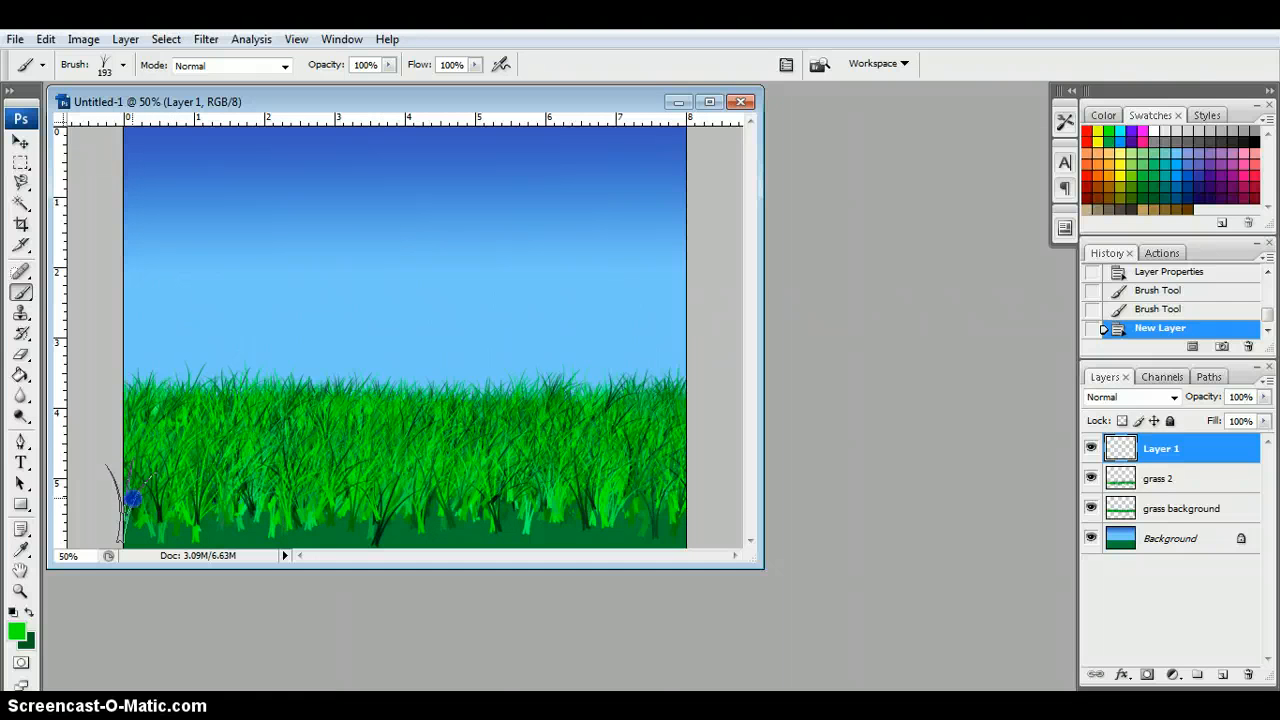
pyautogui.moveTo(130, 500); pyautogui.dragTo(128, 502)
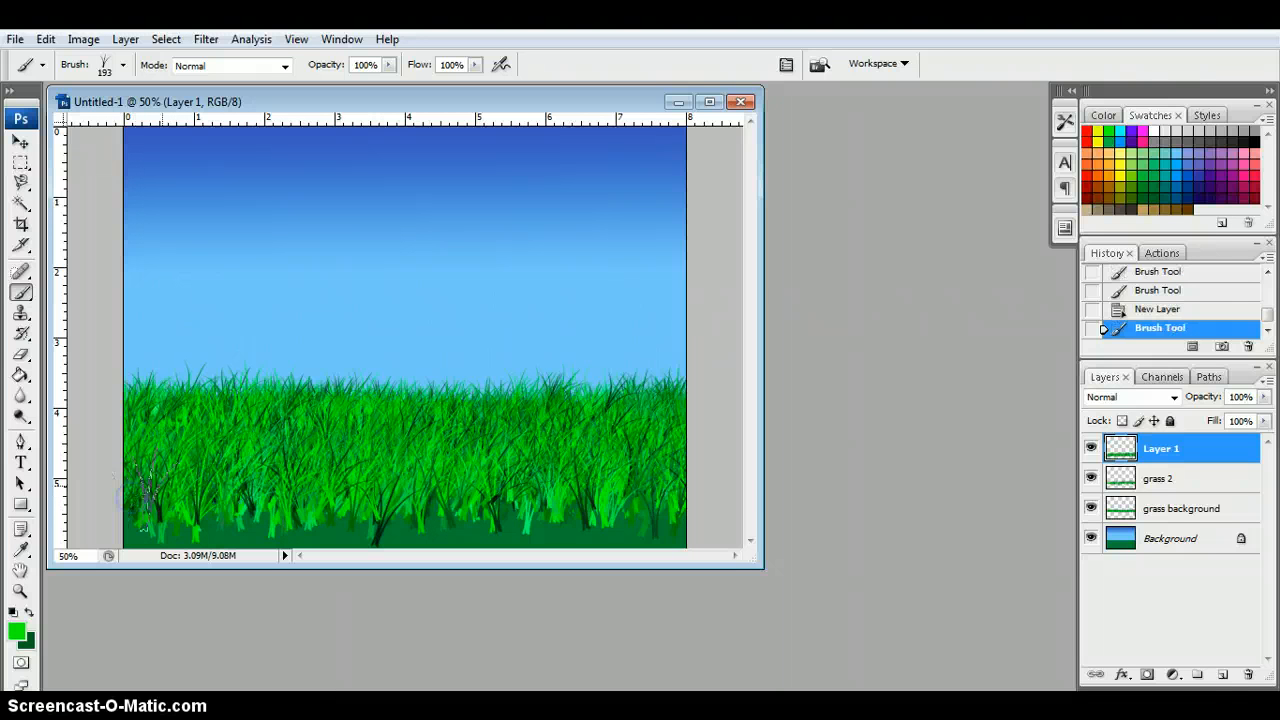
# Add one more layer, rename Layer 1 as grass 3, and name the new empty layer grass 4.
pyautogui.click(1228, 675)
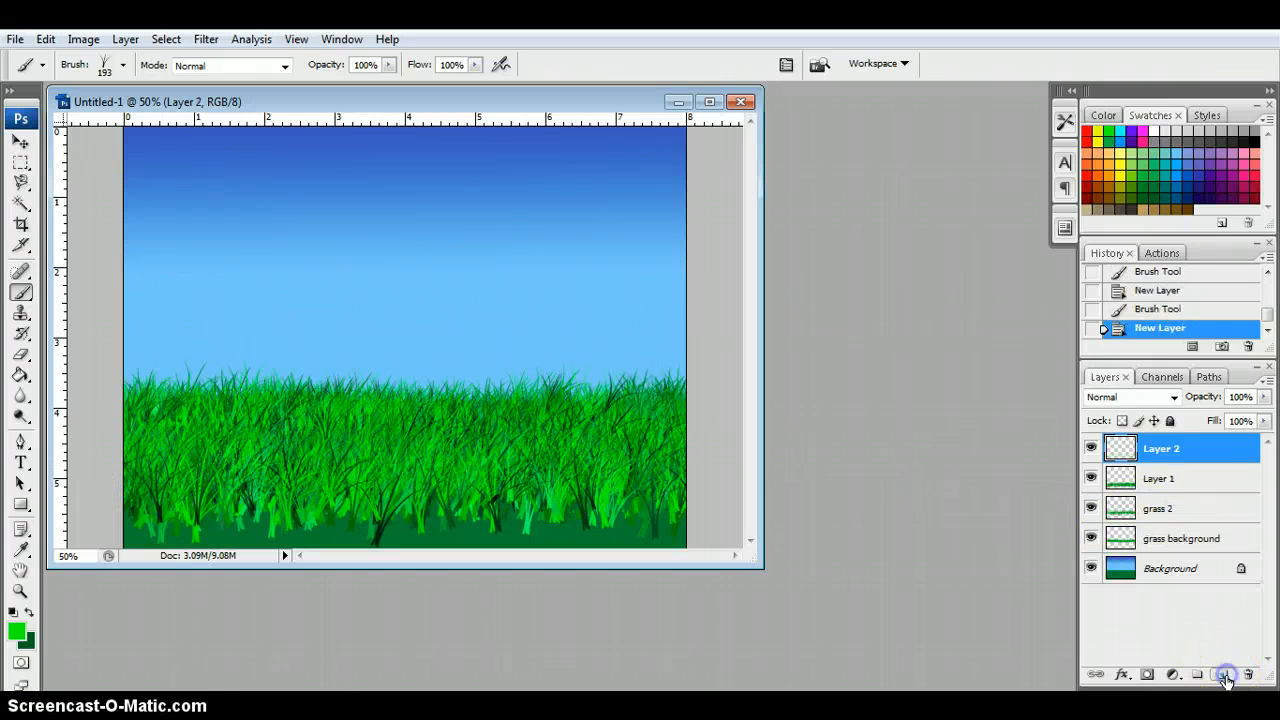
pyautogui.doubleClick(1160, 479)
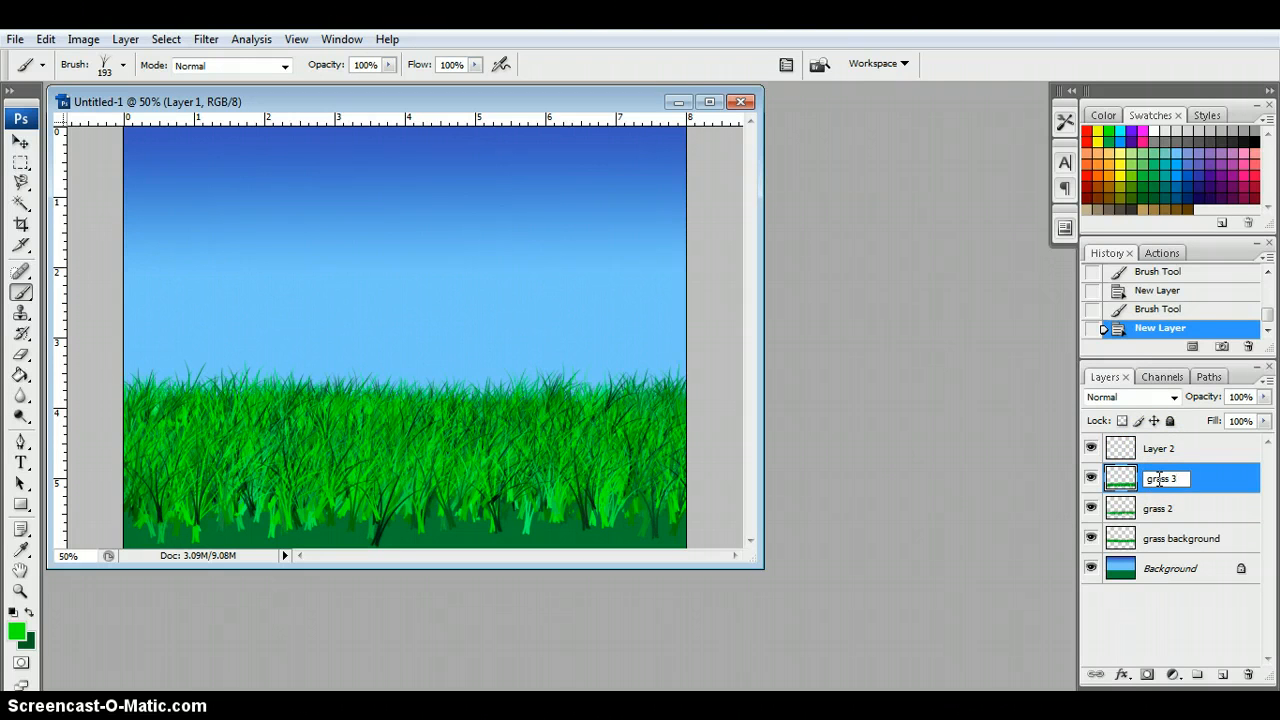
pyautogui.press('Return')
pyautogui.doubleClick(1160, 448)
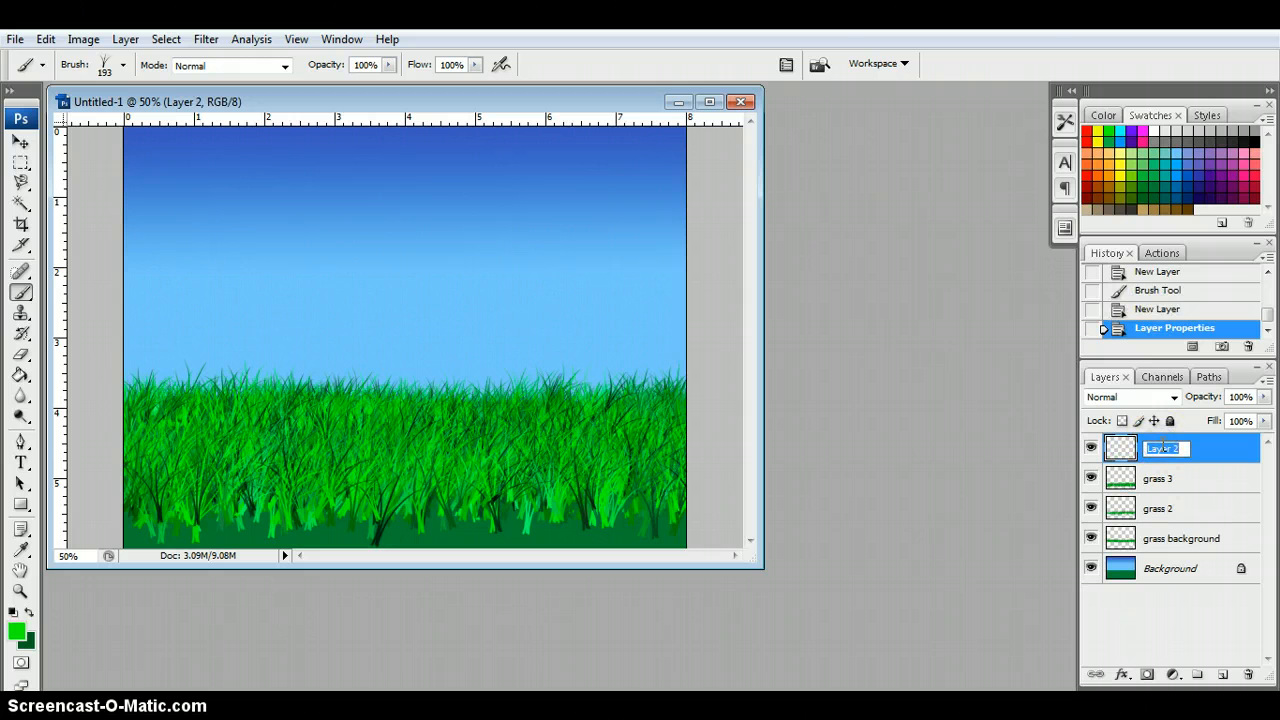
pyautogui.write('grass 4')
pyautogui.press('Return')
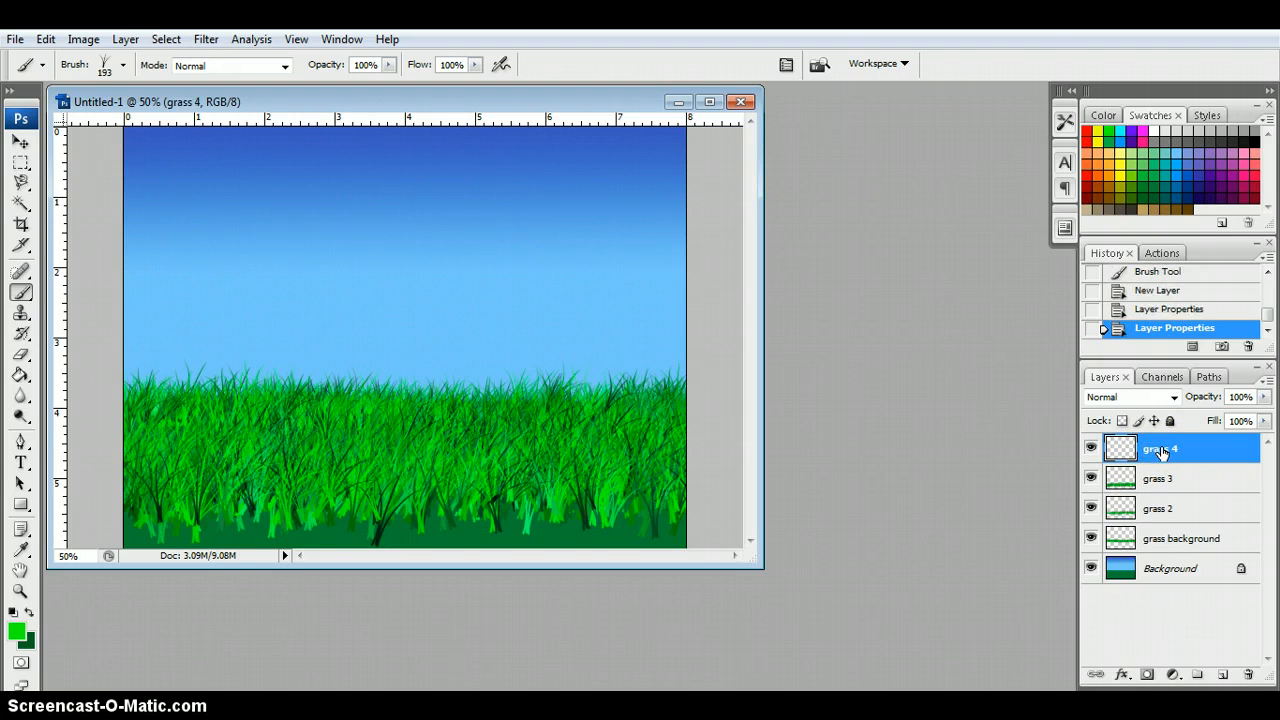
# Enlarge the grass brush to 226 px and paint grass over the bottom edge of the canvas on the grass 4 layer.
pyautogui.click(123, 65)
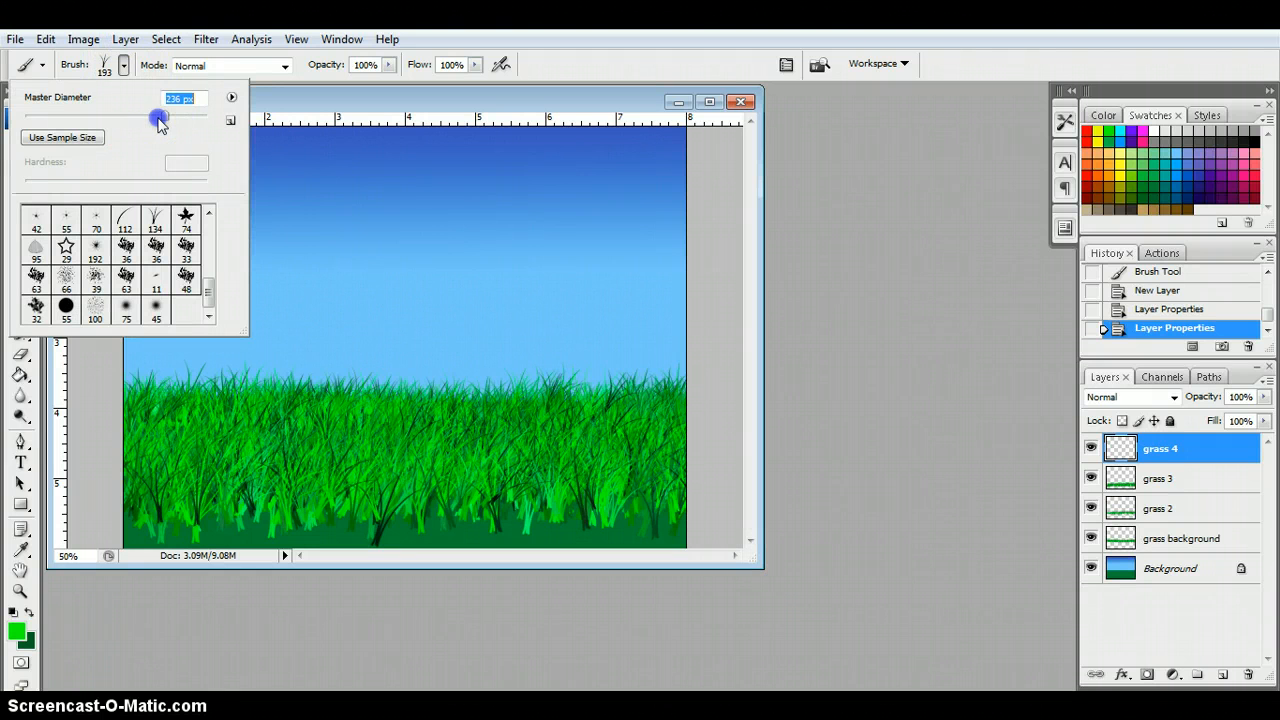
pyautogui.click(123, 65)
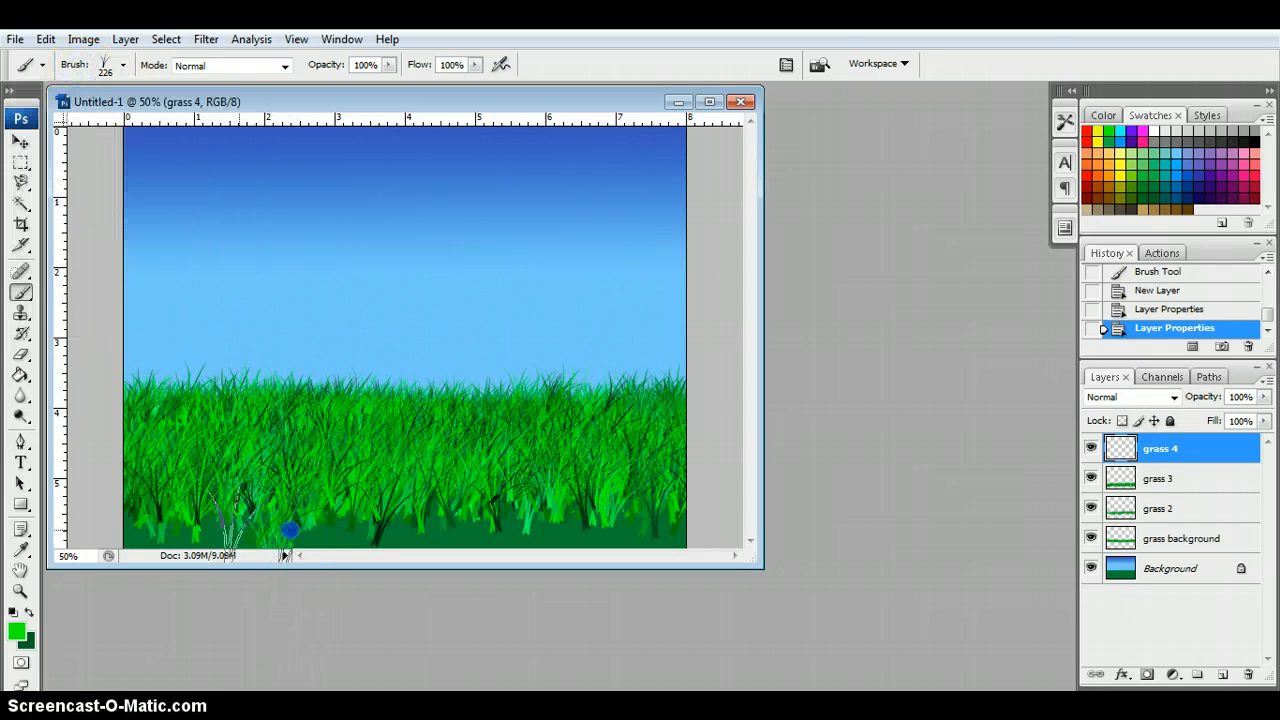
pyautogui.moveTo(360, 506)
pyautogui.mouseDown()
pyautogui.moveTo(708, 504)
pyautogui.moveTo(492, 506)
pyautogui.moveTo(328, 479)
pyautogui.moveTo(130, 509)
pyautogui.moveTo(278, 532)
pyautogui.moveTo(690, 536)
pyautogui.moveTo(125, 514)
pyautogui.moveTo(628, 514)
pyautogui.moveTo(596, 528)
pyautogui.moveTo(698, 530)
pyautogui.moveTo(679, 553)
pyautogui.moveTo(566, 574)
pyautogui.moveTo(394, 559)
pyautogui.moveTo(109, 561)
pyautogui.mouseUp()
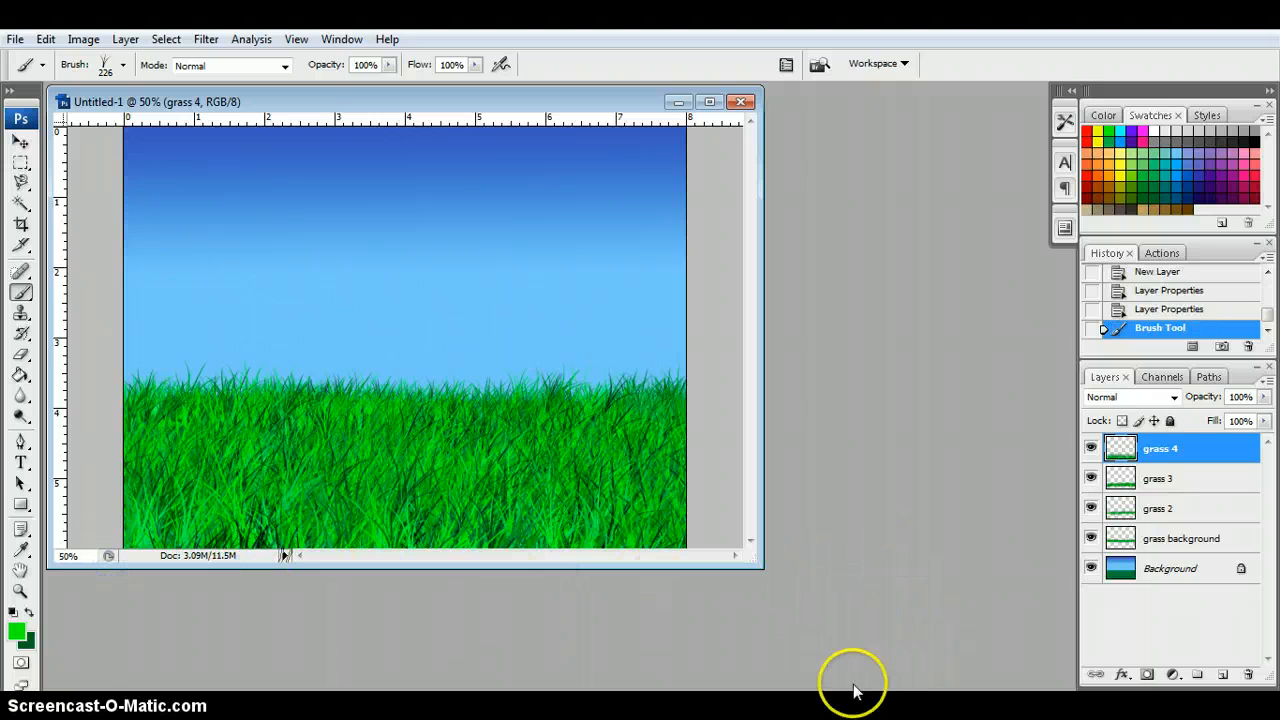
# Hide all four grass layers one after another and show them again to check what each layer contributes.
pyautogui.click(1091, 538)
pyautogui.click(1092, 508)
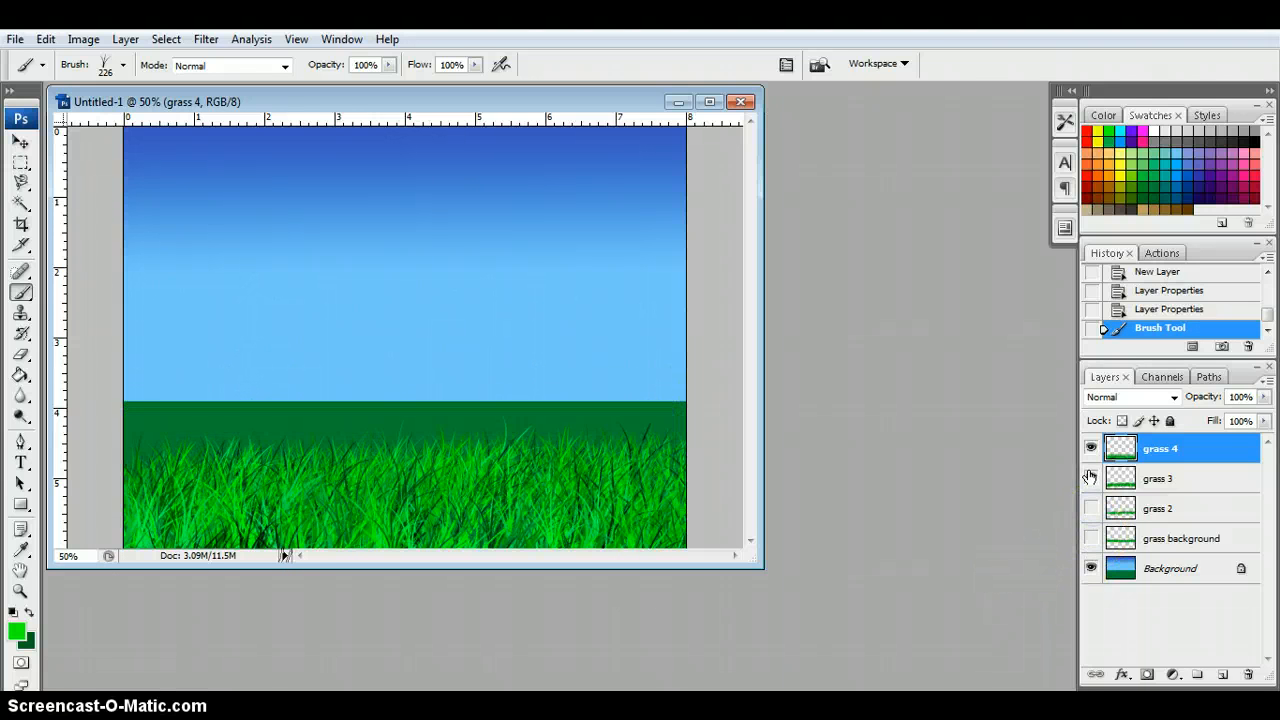
pyautogui.click(1092, 478)
pyautogui.click(1091, 448)
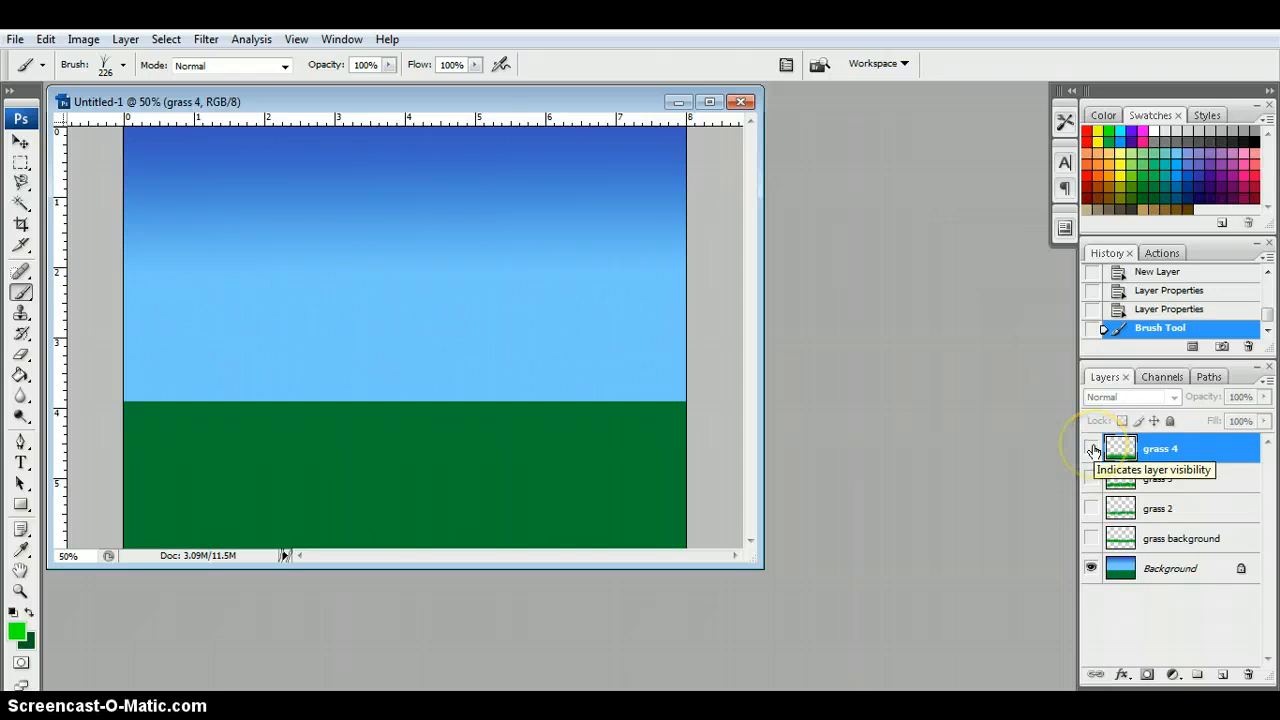
pyautogui.click(1091, 448)
pyautogui.click(1091, 478)
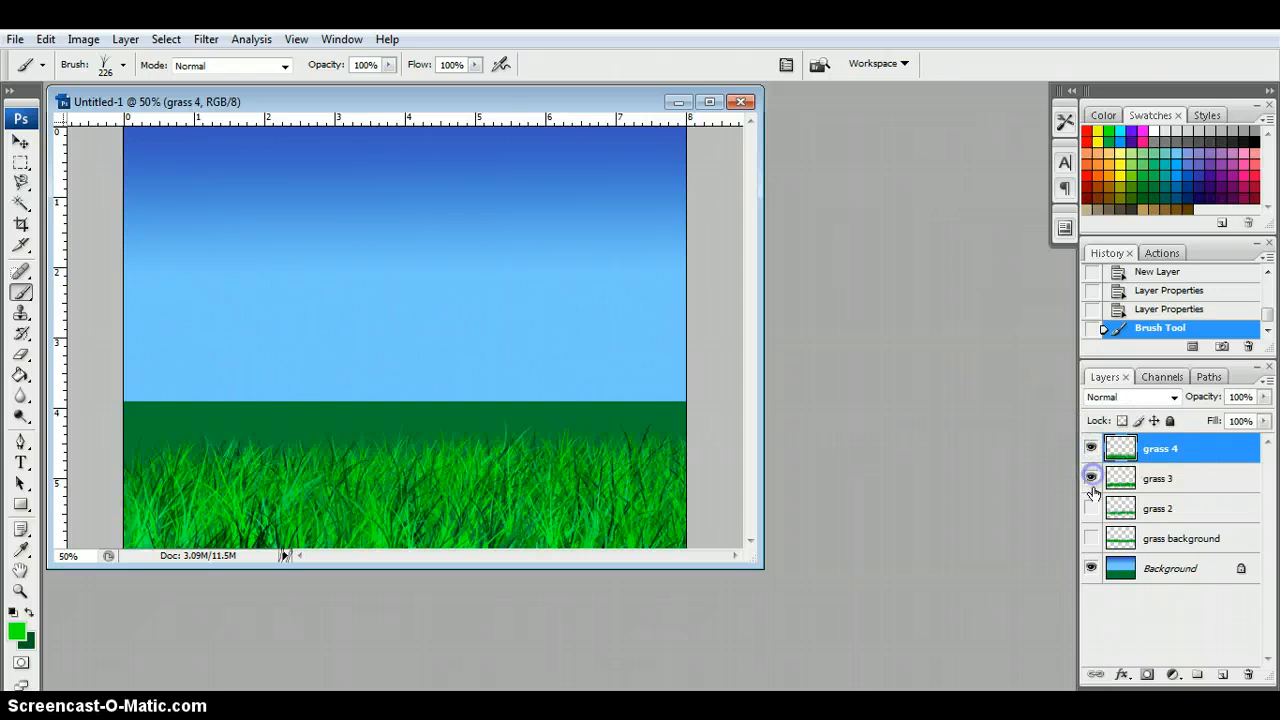
pyautogui.click(1092, 508)
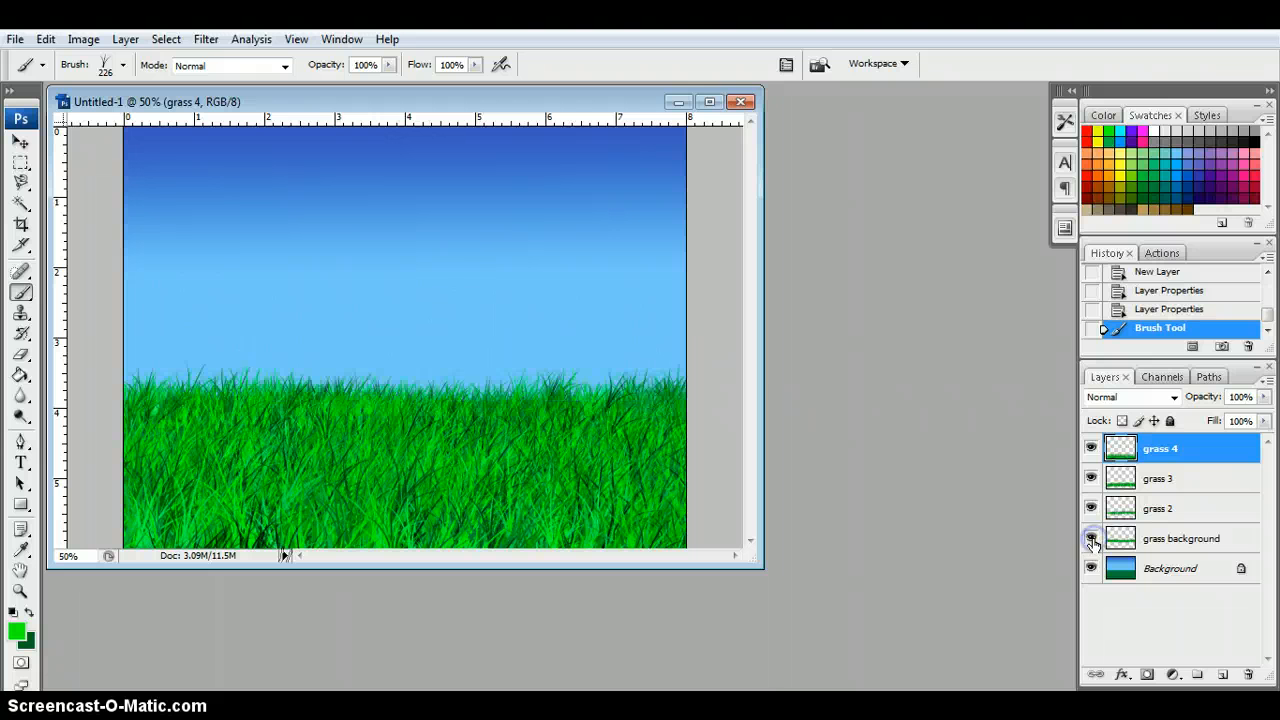